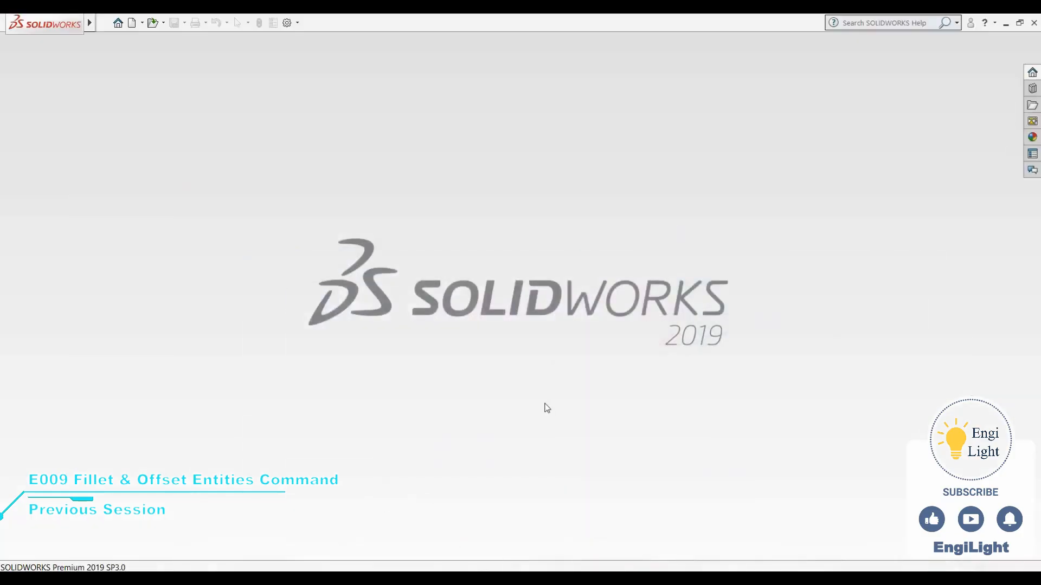
# - Create a new part document and start a sketch on the Front Plane
pyautogui.hotkey('ctrl', 'n')
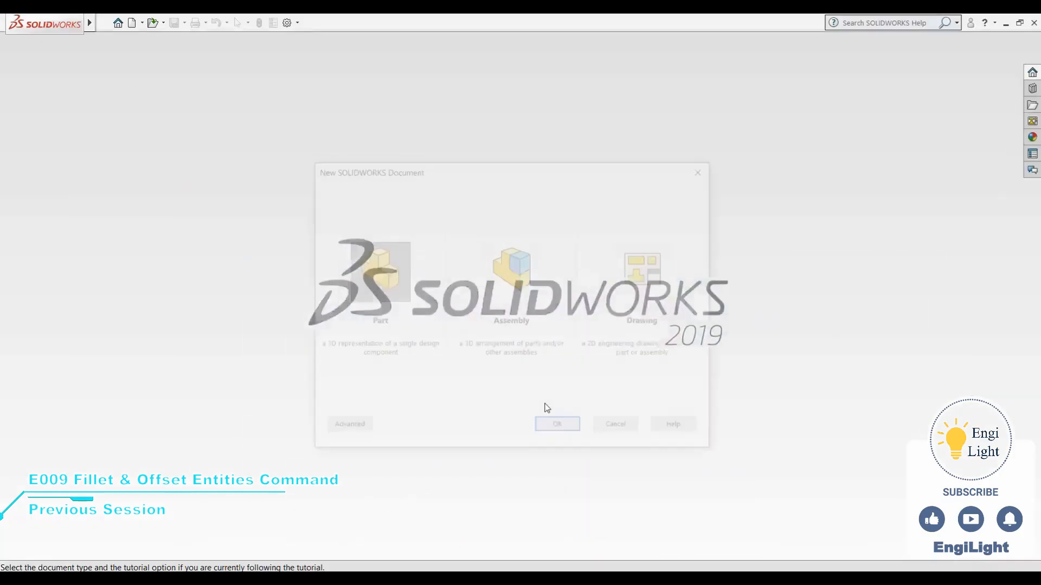
pyautogui.click(548, 427)
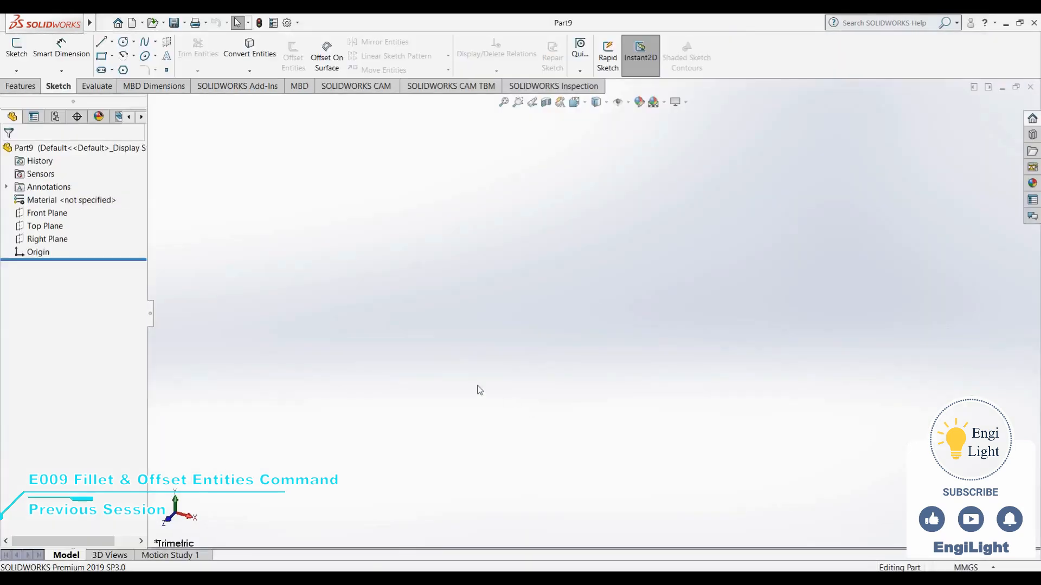
pyautogui.click(48, 213)
pyautogui.click(68, 202)
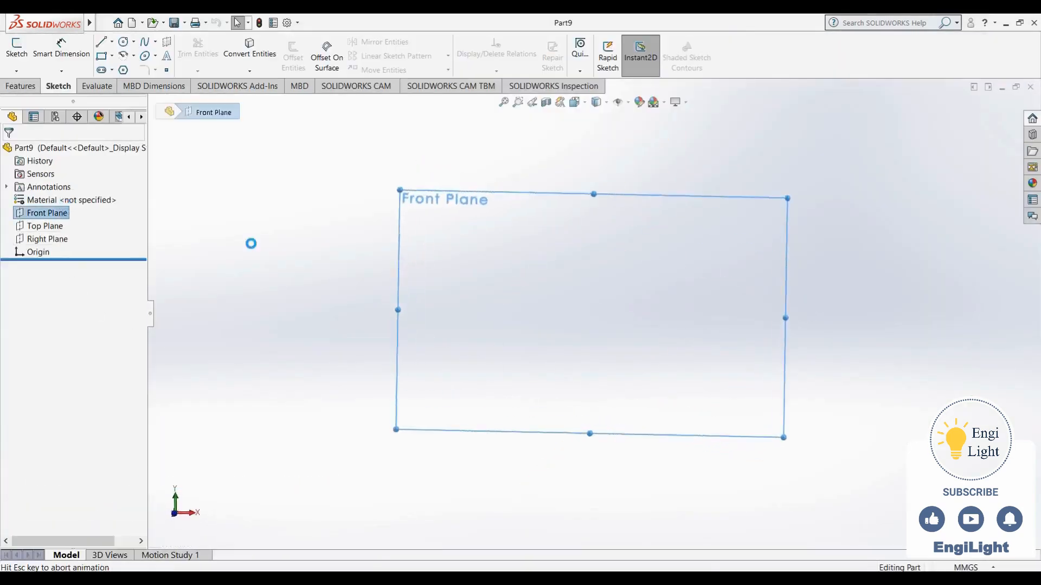
# - Draw connected lines from the origin: one sloping down and outward, a horizontal one about 44 mm long, and a vertical one upward
pyautogui.press('l')
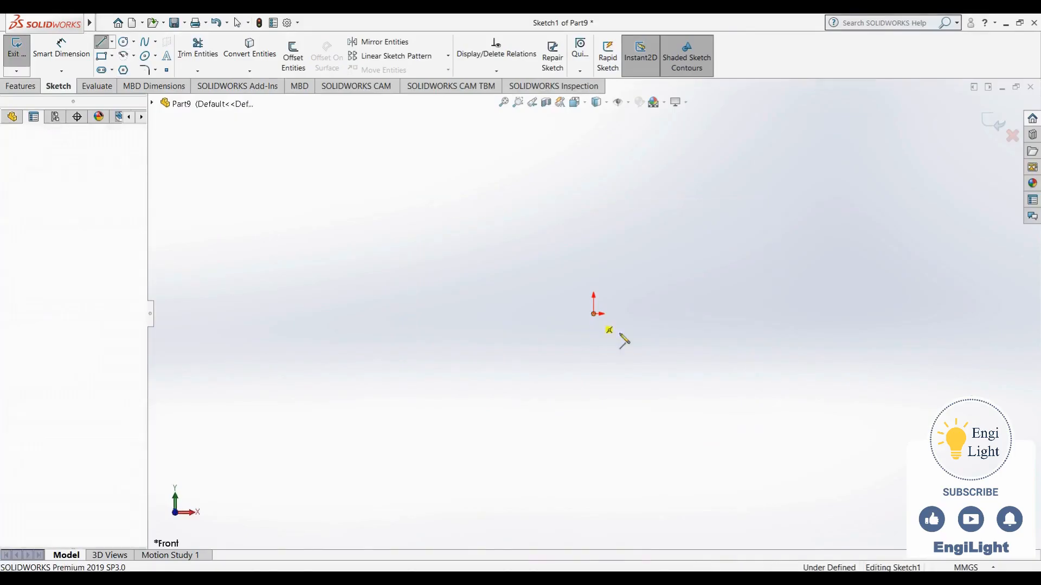
pyautogui.click(593, 314)
pyautogui.click(681, 377)
pyautogui.click(771, 377)
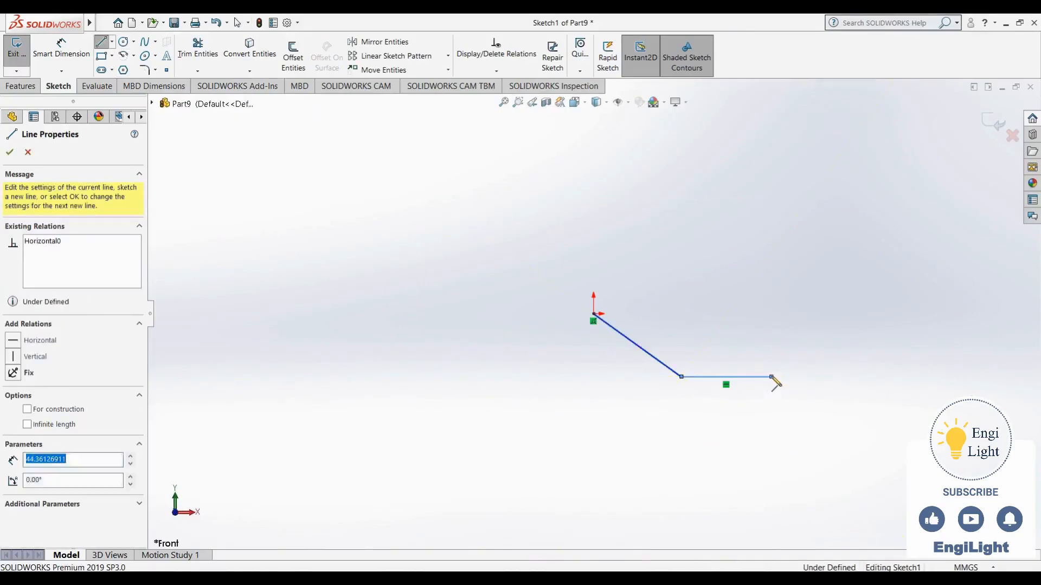
pyautogui.click(772, 252)
# - Close the outline with a 135° line, a horizontal-and-vertical step, a sloped line, and a vertical line about 102 mm long to the origin
pyautogui.moveTo(619, 579)
pyautogui.moveTo(624, 489)
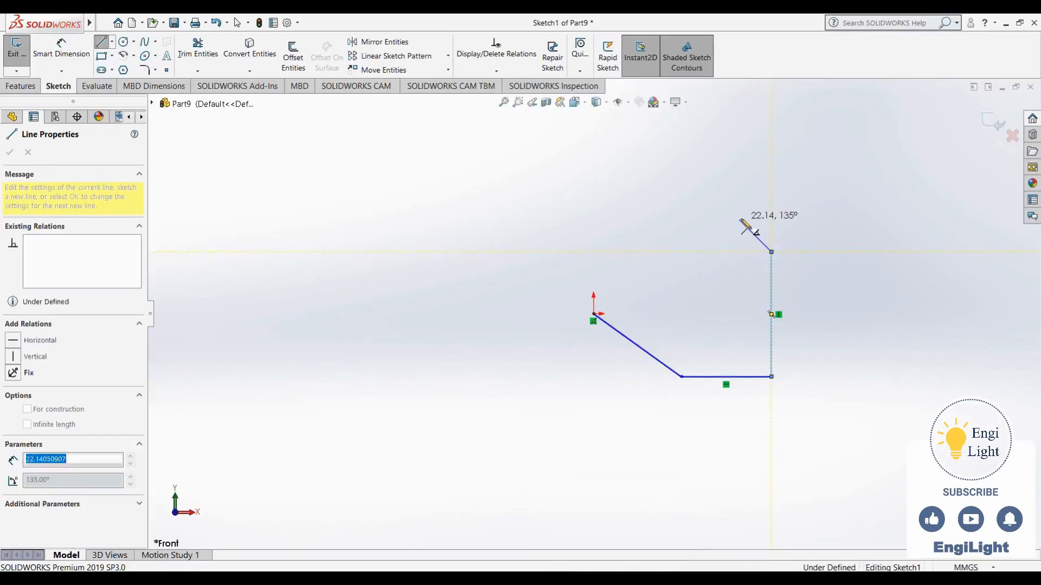
pyautogui.click(739, 220)
pyautogui.click(714, 220)
pyautogui.click(714, 185)
pyautogui.press('z')
pyautogui.click(593, 170)
pyautogui.click(594, 313)
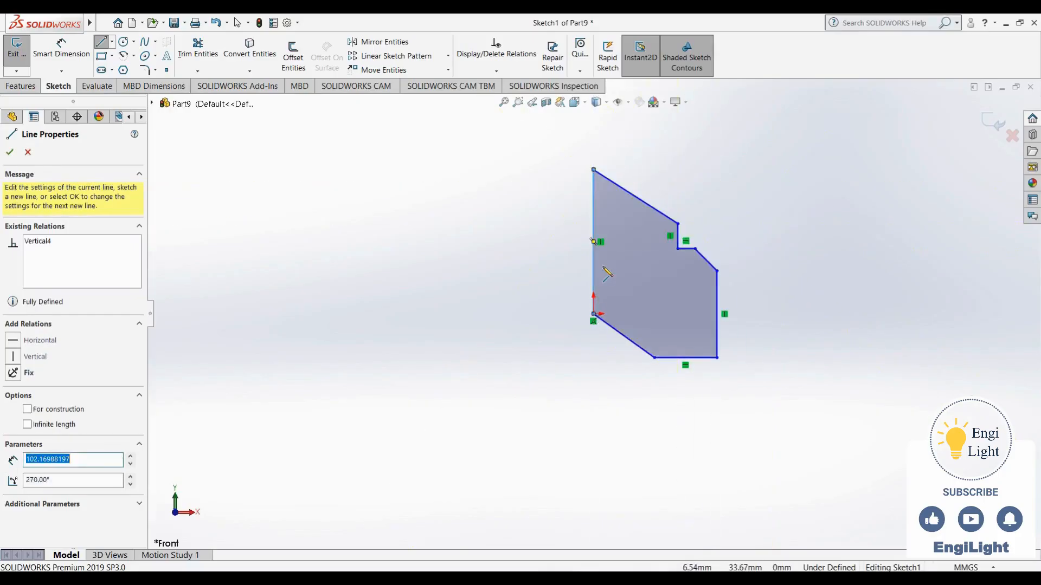
pyautogui.press('Escape')
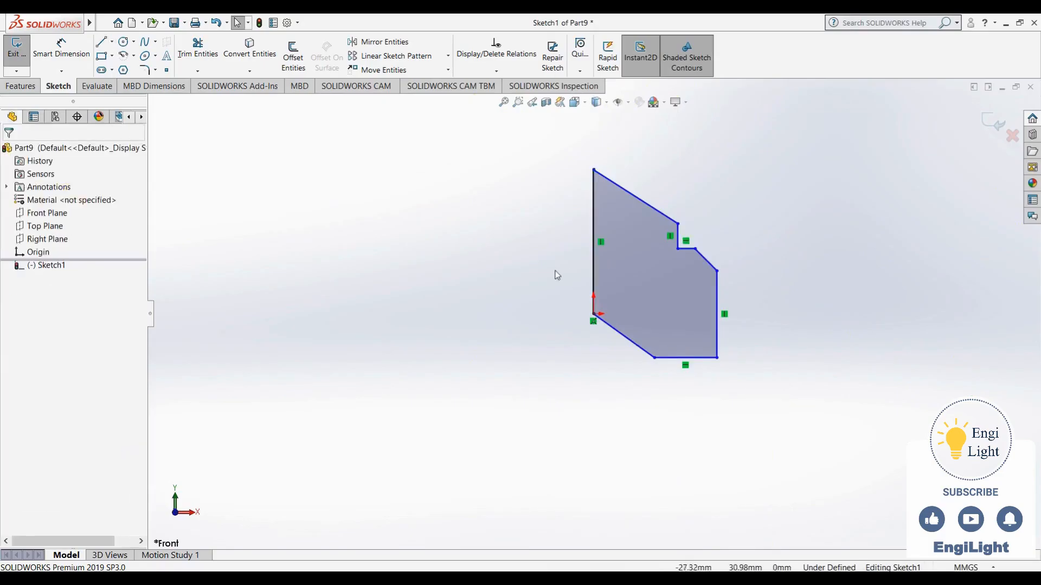
# - Convert the vertical line through the origin to construction geometry and make the two short step lines equal in length
pyautogui.click(593, 241)
pyautogui.click(641, 206)
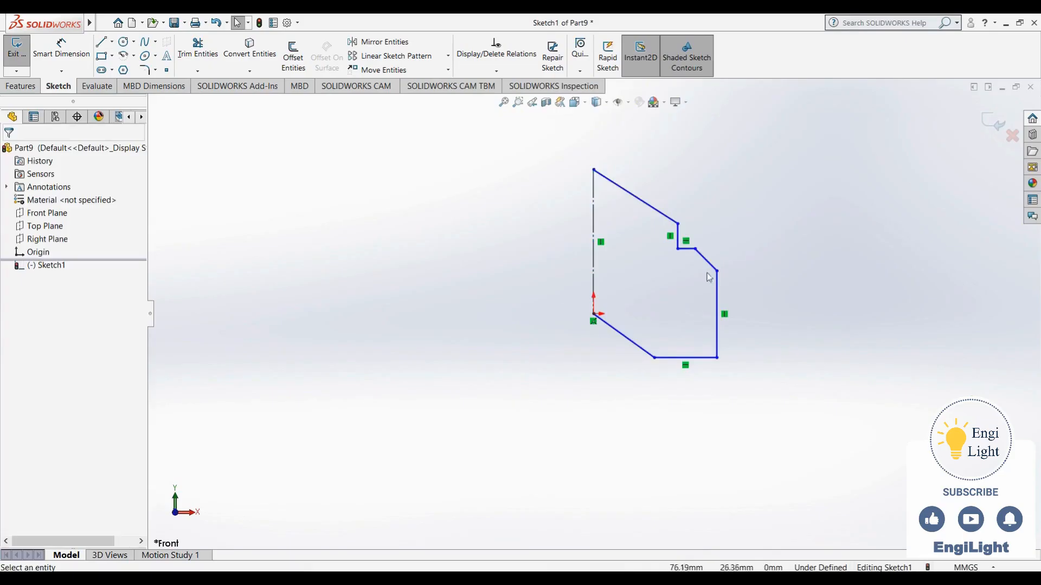
pyautogui.click(688, 250)
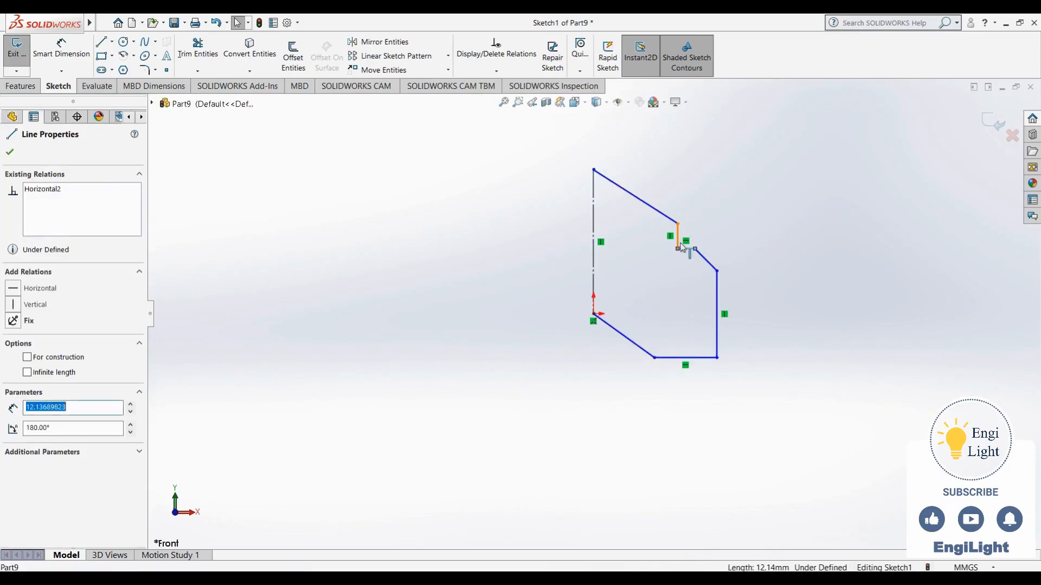
pyautogui.keyDown('ctrl'); pyautogui.click(679, 235); pyautogui.keyUp('ctrl')
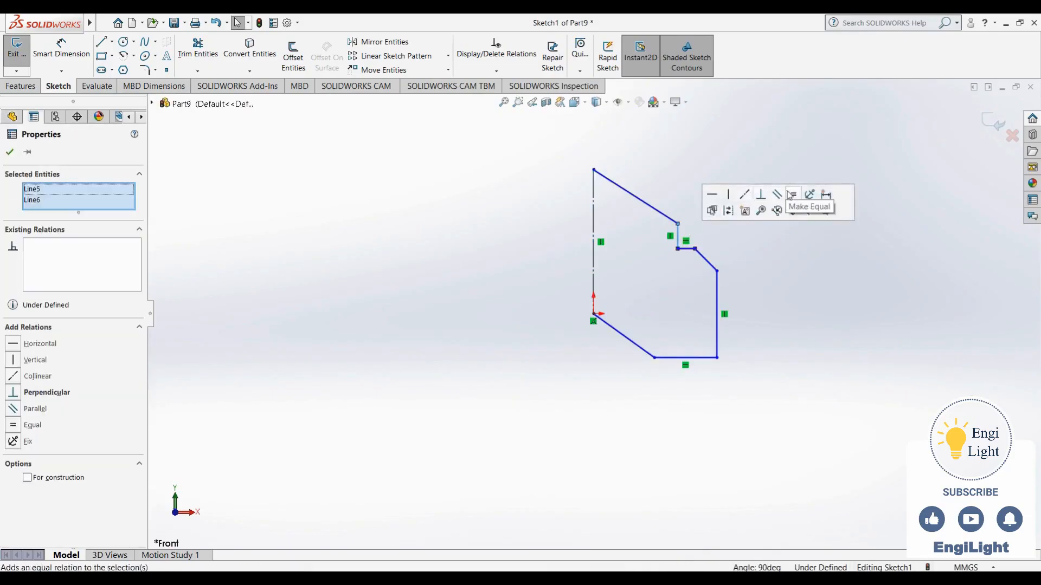
pyautogui.click(793, 194)
pyautogui.click(750, 250)
# - Widen the step by moving its outer corner, and make the two sloped lines on either side of it collinear
pyautogui.moveTo(703, 249); pyautogui.dragTo(704, 237)
pyautogui.click(753, 244)
pyautogui.click(660, 203)
pyautogui.keyDown('ctrl'); pyautogui.click(677, 221); pyautogui.keyUp('ctrl')
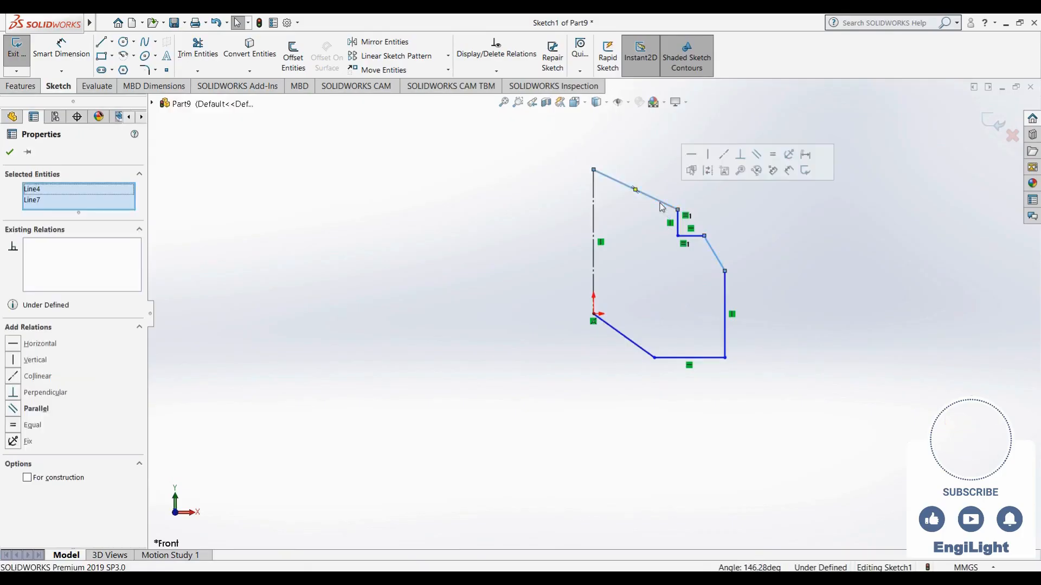
pyautogui.click(725, 155)
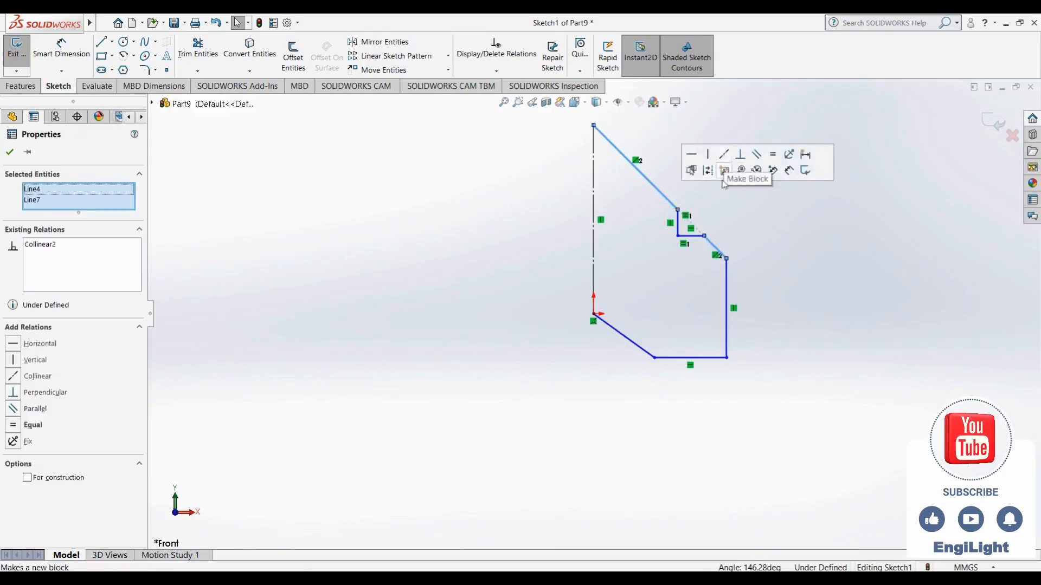
pyautogui.click(705, 433)
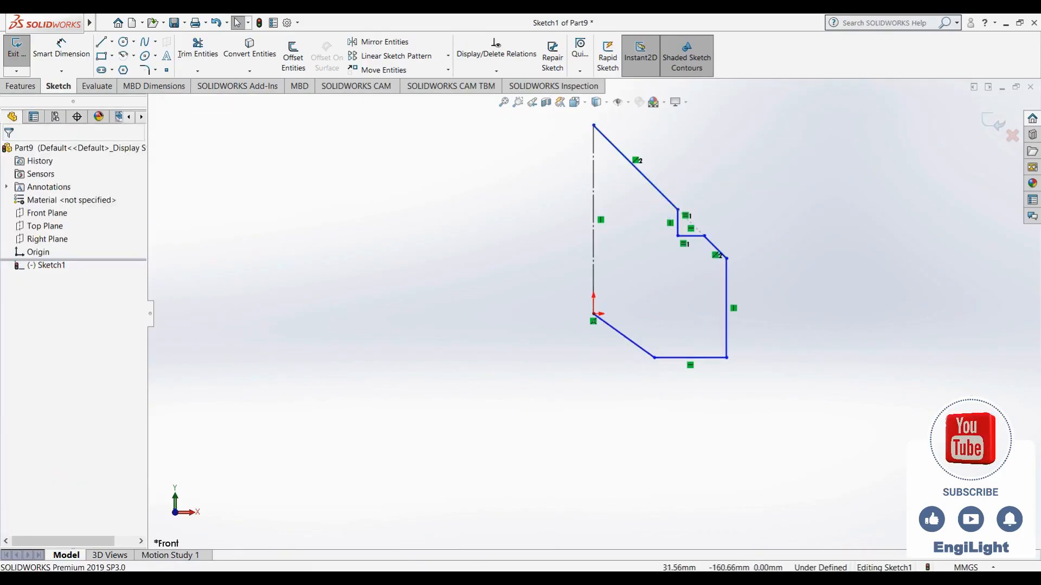
# - Dimension the angle between the vertical construction line and the lower sloped line as 35°
pyautogui.hotkey('alt', 'Tab')
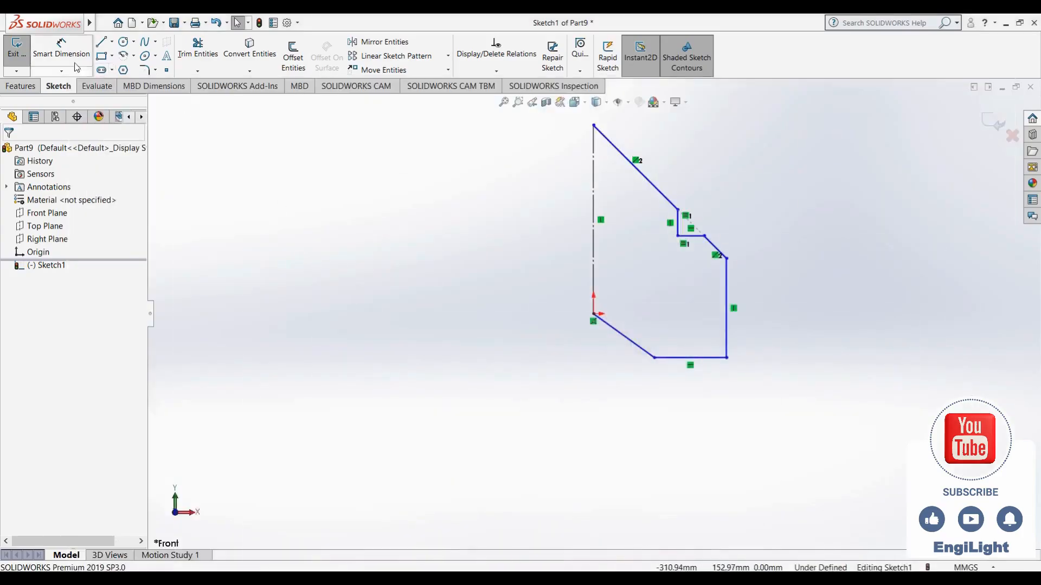
pyautogui.click(61, 51)
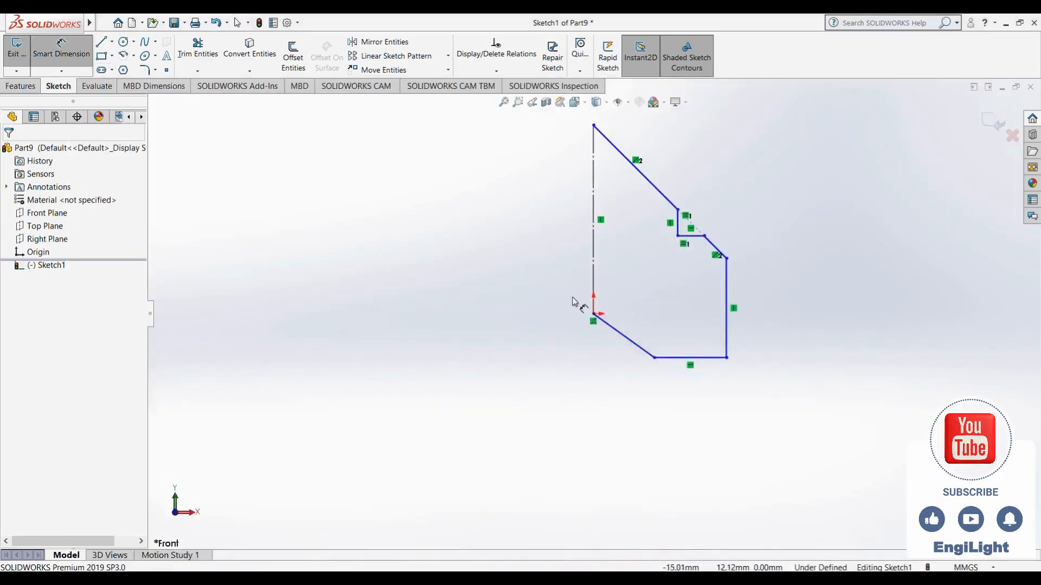
pyautogui.click(613, 334)
pyautogui.click(594, 274)
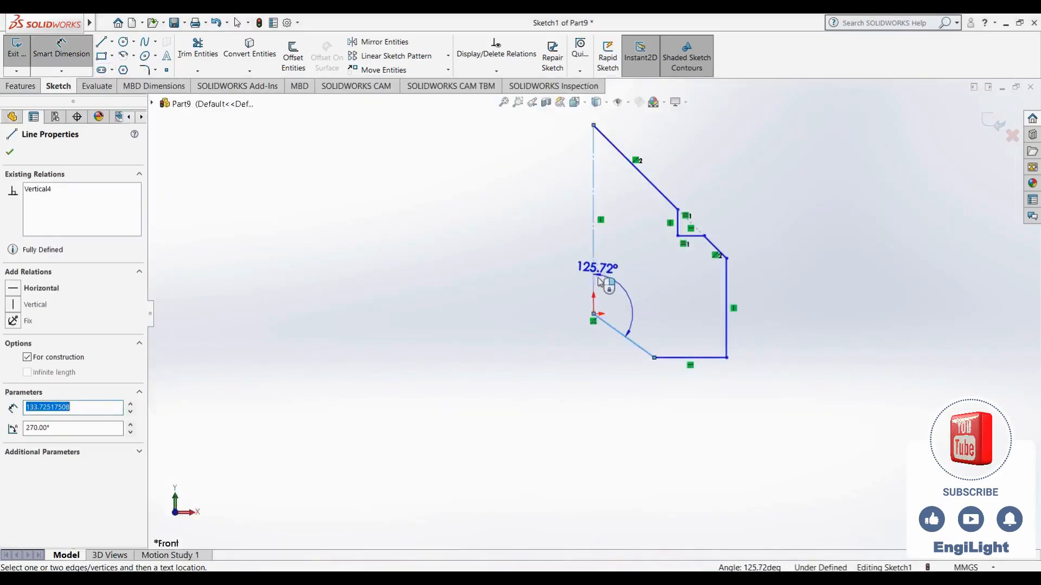
pyautogui.click(609, 366)
pyautogui.press('Return')
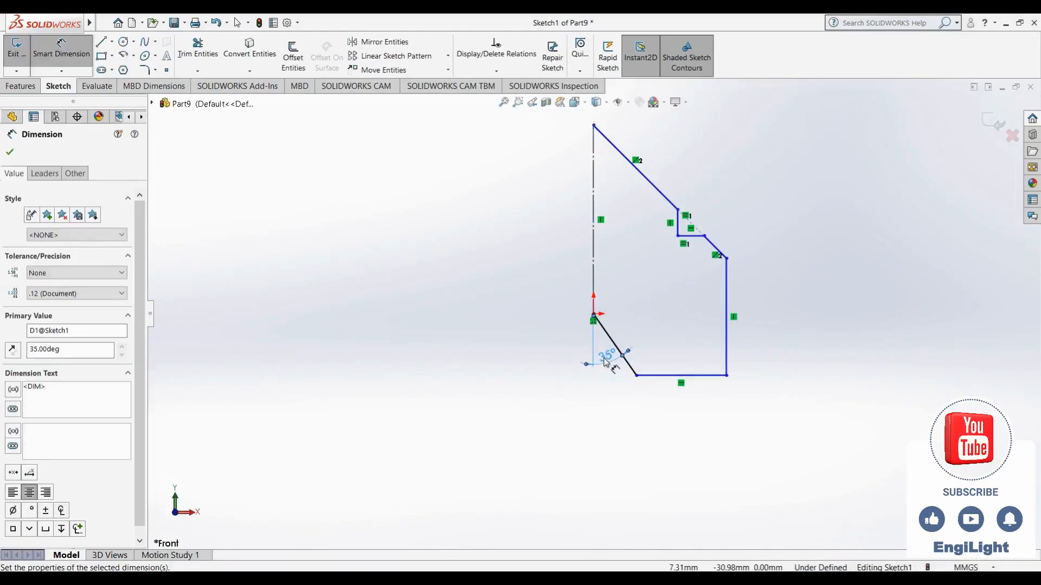
# - Dimension the bottom horizontal line's length as 35 mm
pyautogui.click(657, 375)
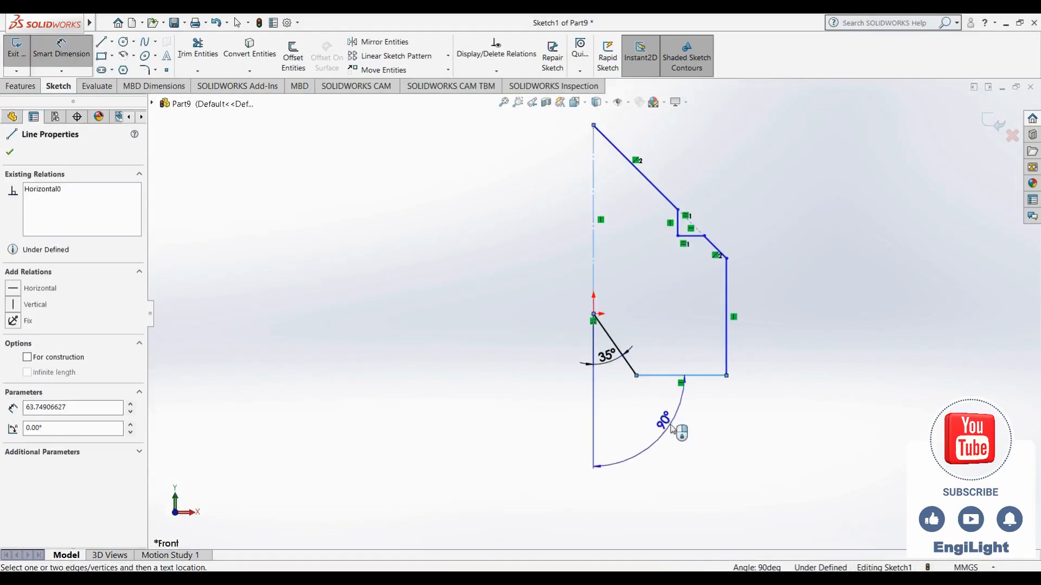
pyautogui.press('Escape')
pyautogui.click(668, 376)
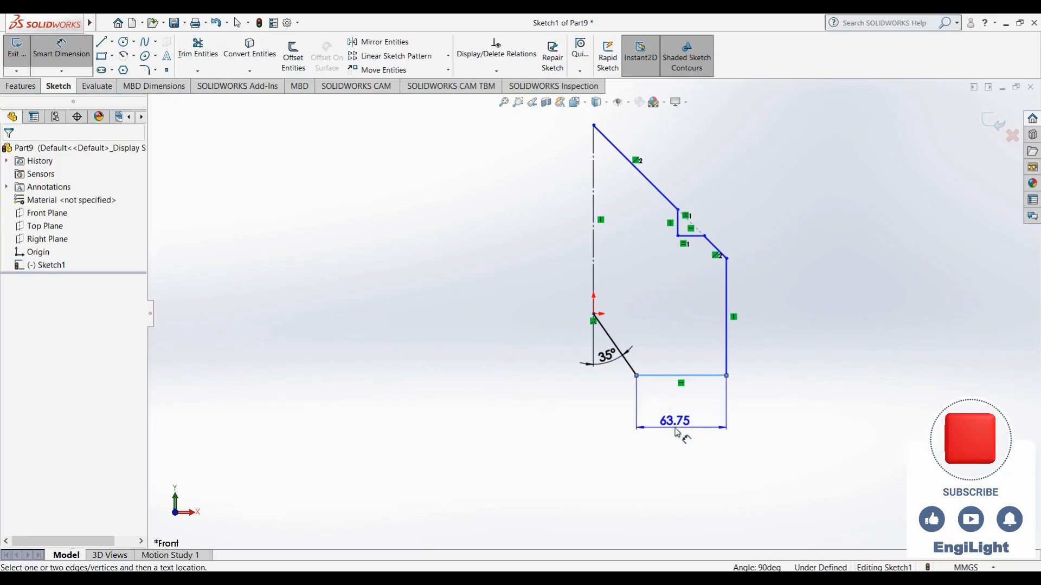
pyautogui.click(677, 428)
pyautogui.write('35')
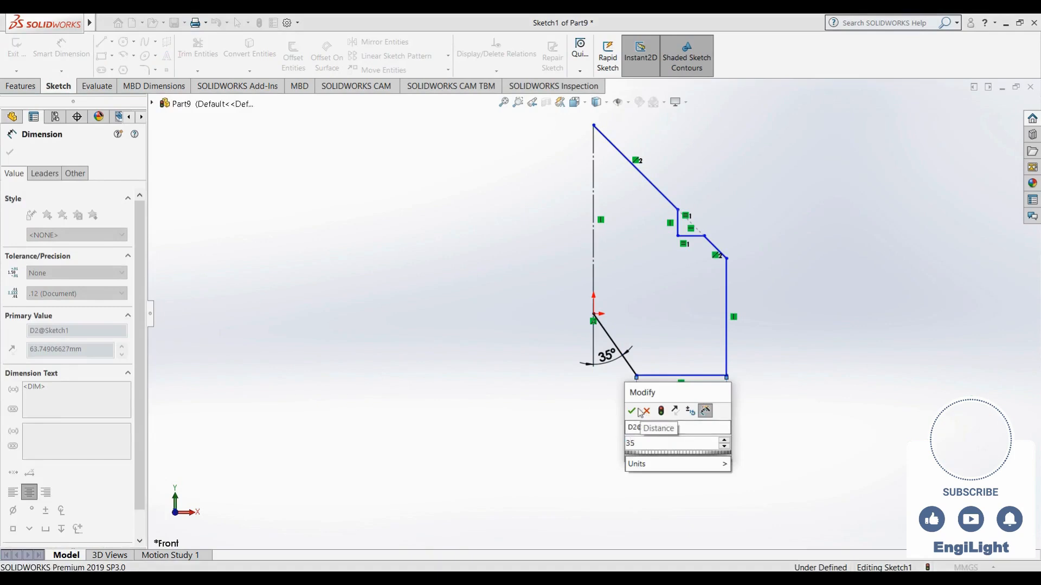
pyautogui.press('Return')
# - Try dimensioning the outer vertical line's length from the reference drawing, and undo it together with the bottom line's 35 mm value
pyautogui.hotkey('alt', 'Tab')
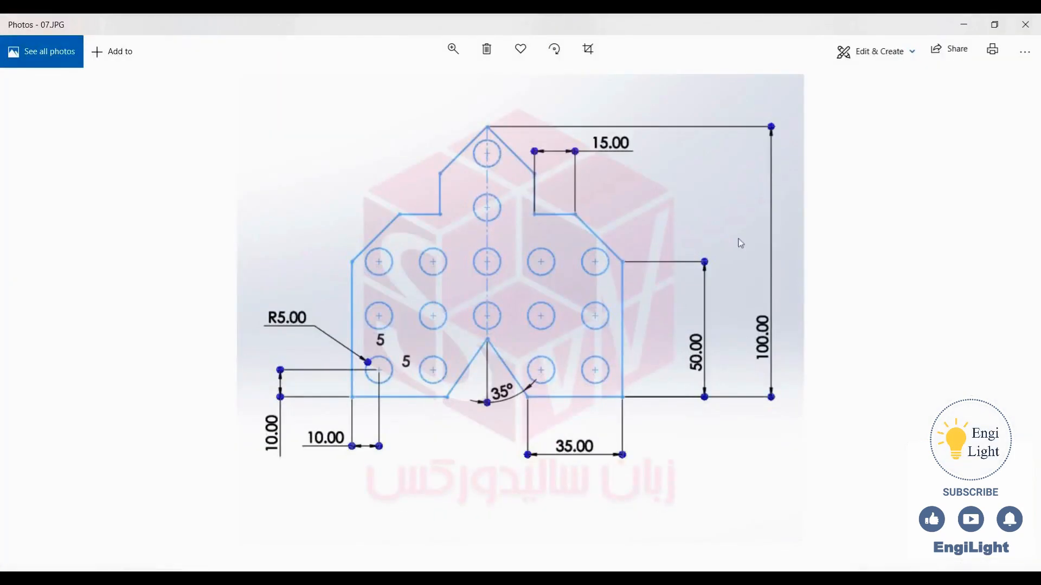
pyautogui.hotkey('alt', 'Tab')
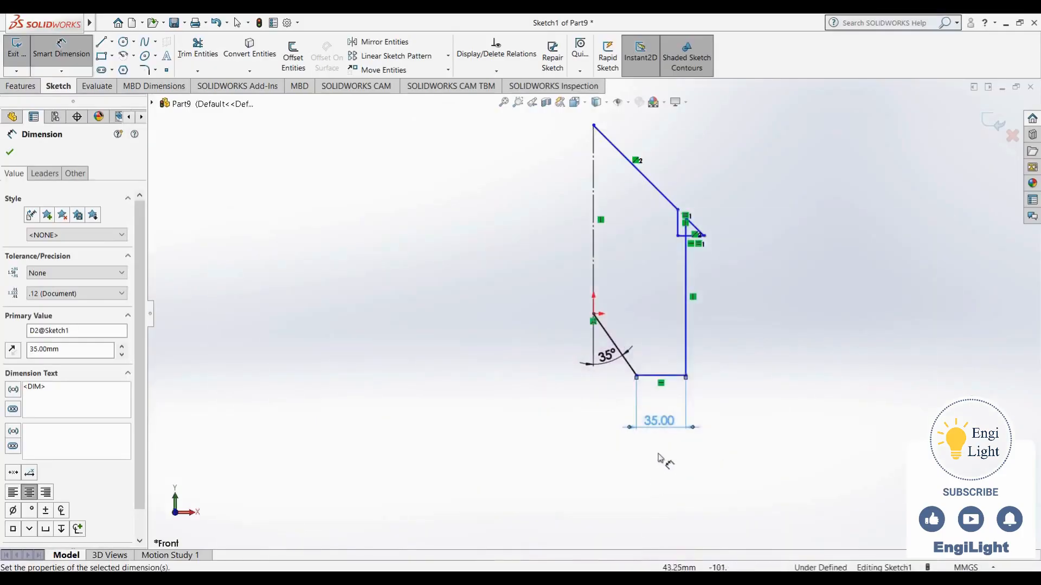
pyautogui.click(687, 349)
pyautogui.click(758, 347)
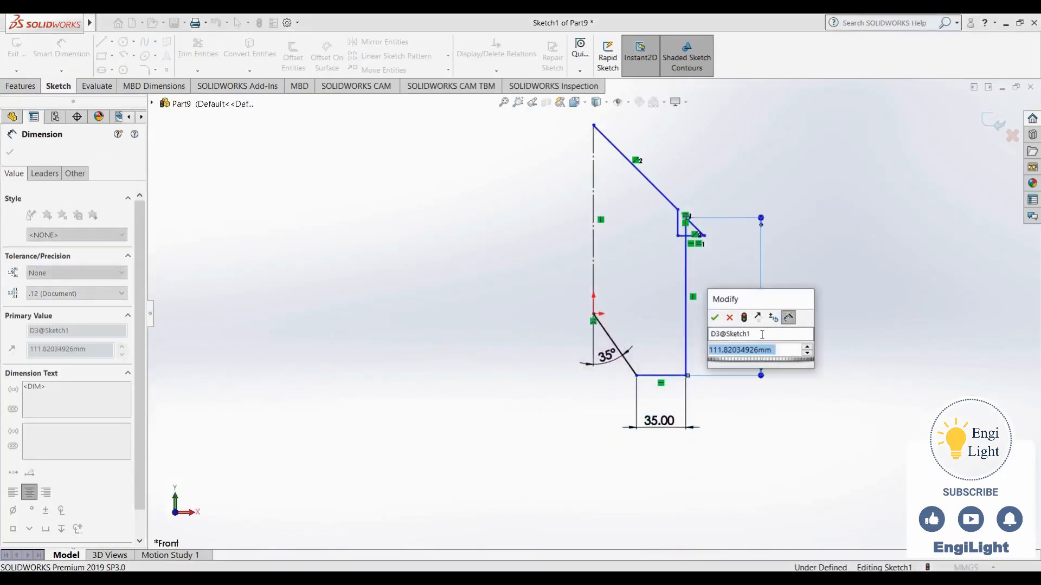
pyautogui.press('Return')
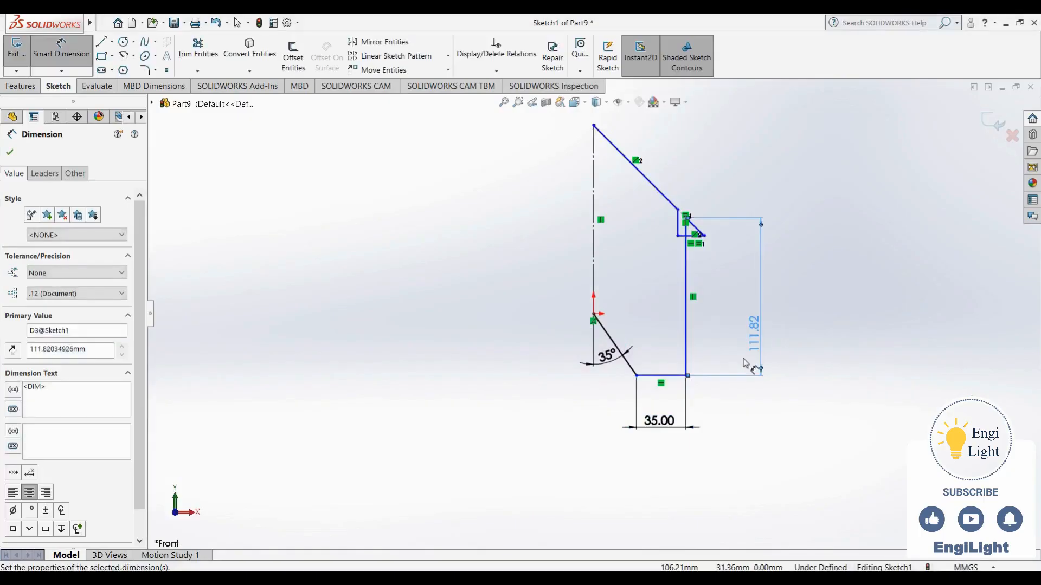
pyautogui.press('Escape')
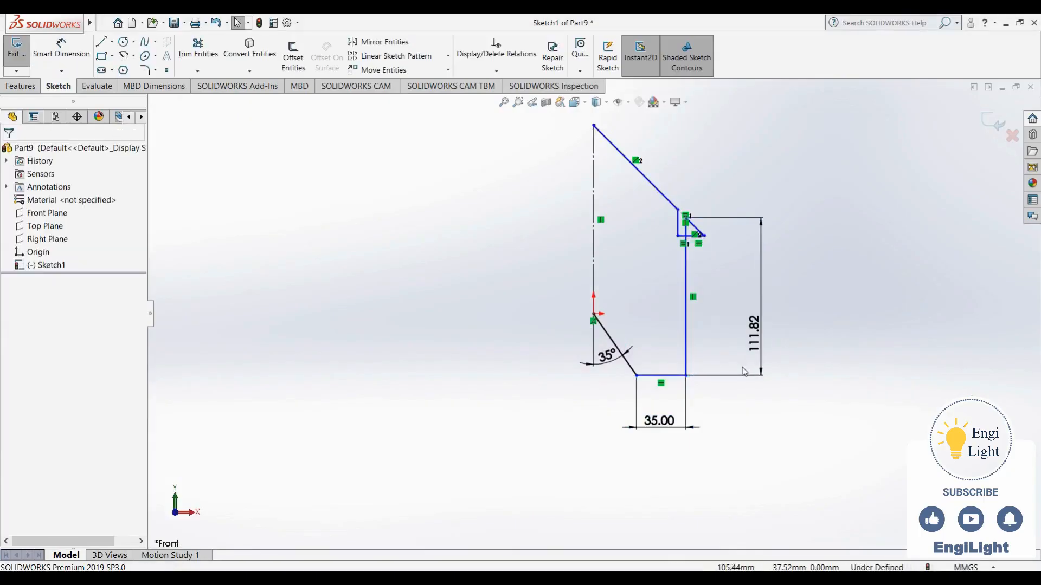
pyautogui.hotkey('ctrl', 'z')
pyautogui.hotkey('ctrl', 'z')
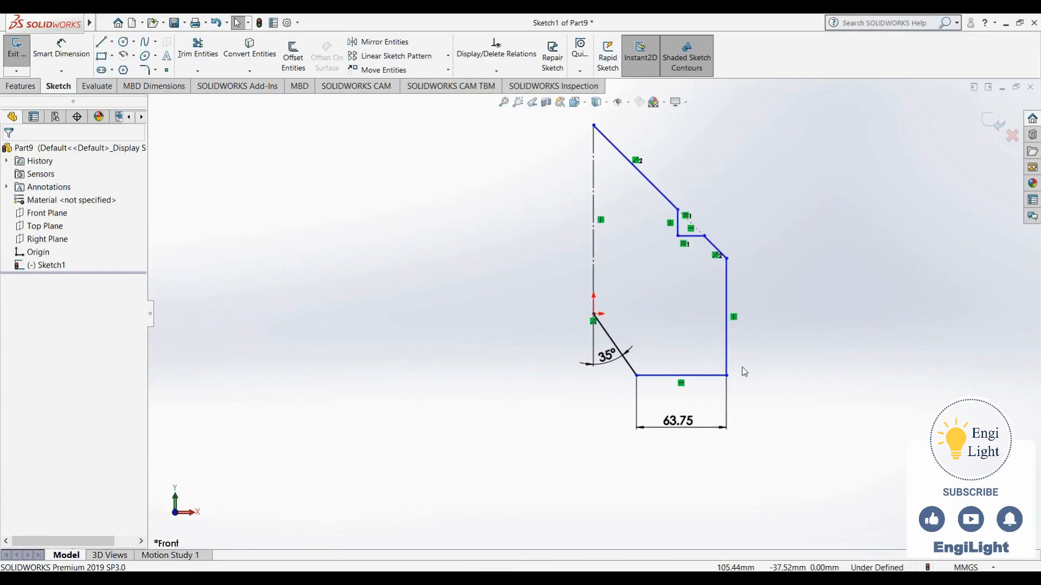
# - Set the bottom horizontal line's length dimension to 0.55 mm
pyautogui.doubleClick(677, 421)
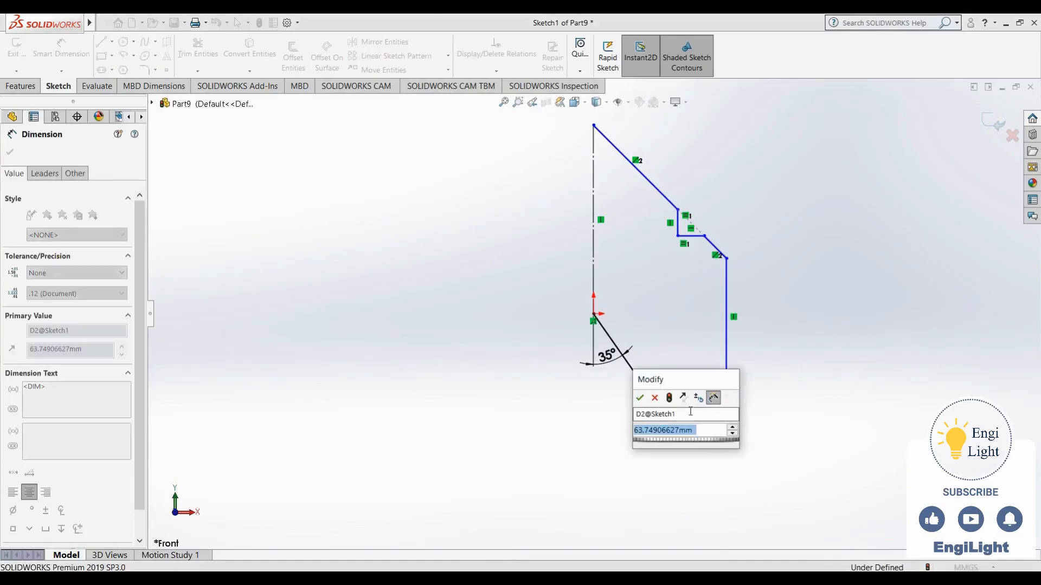
pyautogui.write('35')
pyautogui.press('BackSpace')
pyautogui.press('BackSpace')
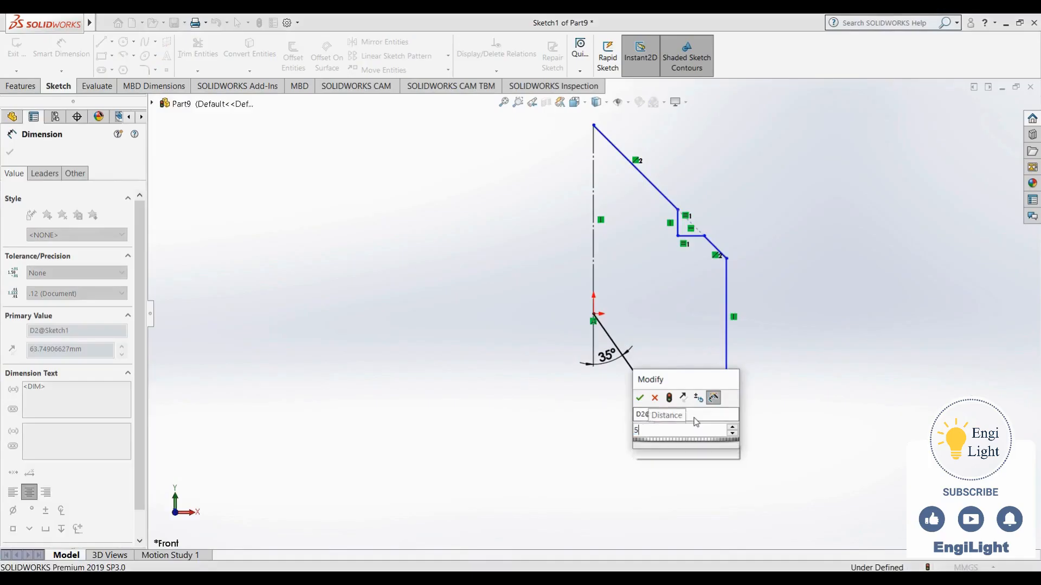
pyautogui.write('0.55')
pyautogui.press('Return')
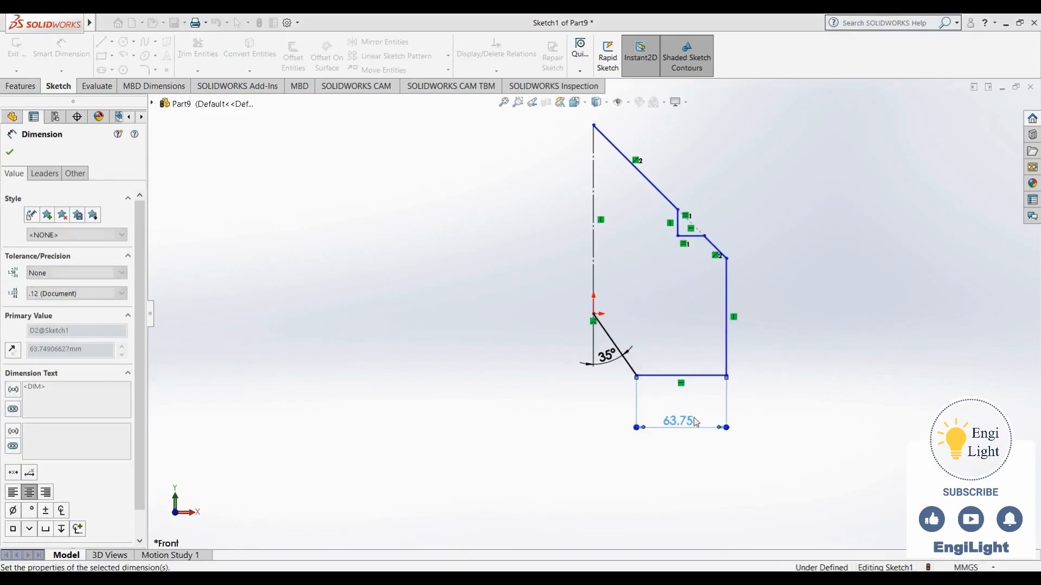
pyautogui.click(690, 344)
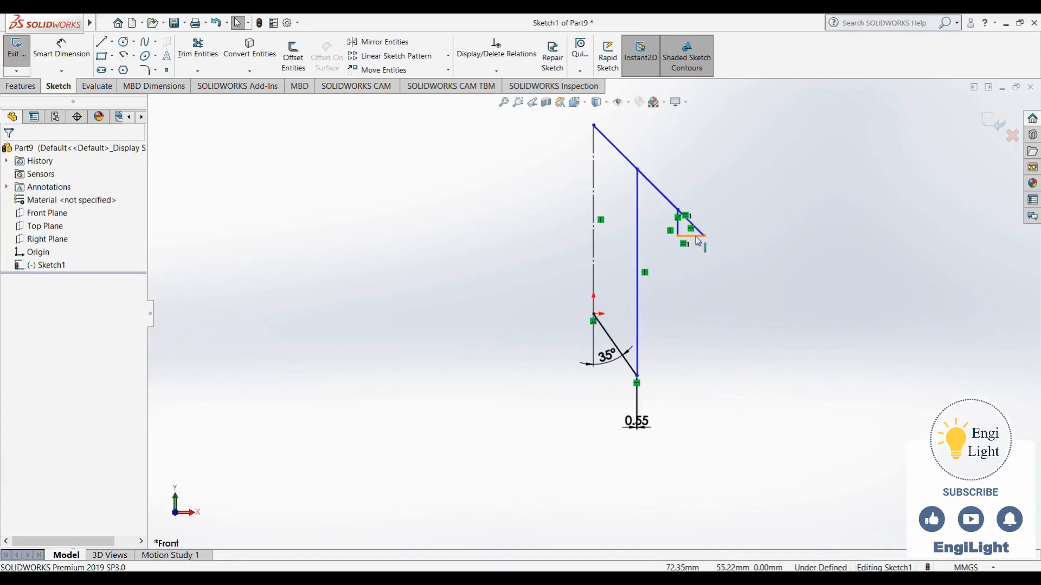
# - Reshape the overlapping upper outline into a clean stepped profile by moving its corners, with the apex about 87 mm above the origin
pyautogui.moveTo(704, 241)
pyautogui.mouseDown()
pyautogui.moveTo(662, 166)
pyautogui.moveTo(611, 153)
pyautogui.moveTo(690, 193)
pyautogui.moveTo(708, 219)
pyautogui.moveTo(685, 226)
pyautogui.mouseUp()
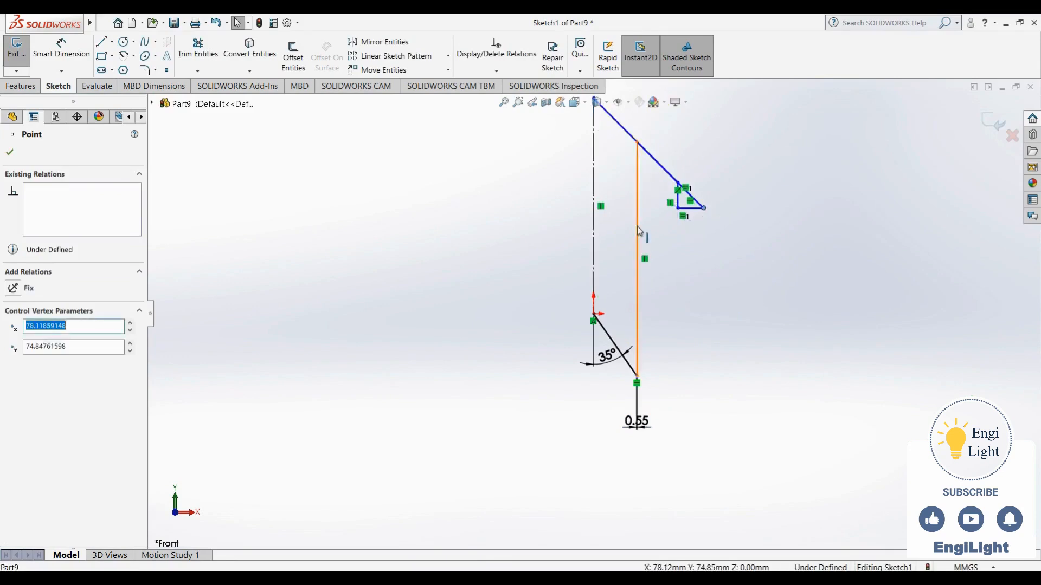
pyautogui.moveTo(630, 172)
pyautogui.mouseDown()
pyautogui.moveTo(657, 225)
pyautogui.moveTo(642, 254)
pyautogui.moveTo(656, 296)
pyautogui.mouseUp()
pyautogui.click(623, 186)
pyautogui.click(591, 232)
pyautogui.moveTo(592, 231); pyautogui.dragTo(592, 211)
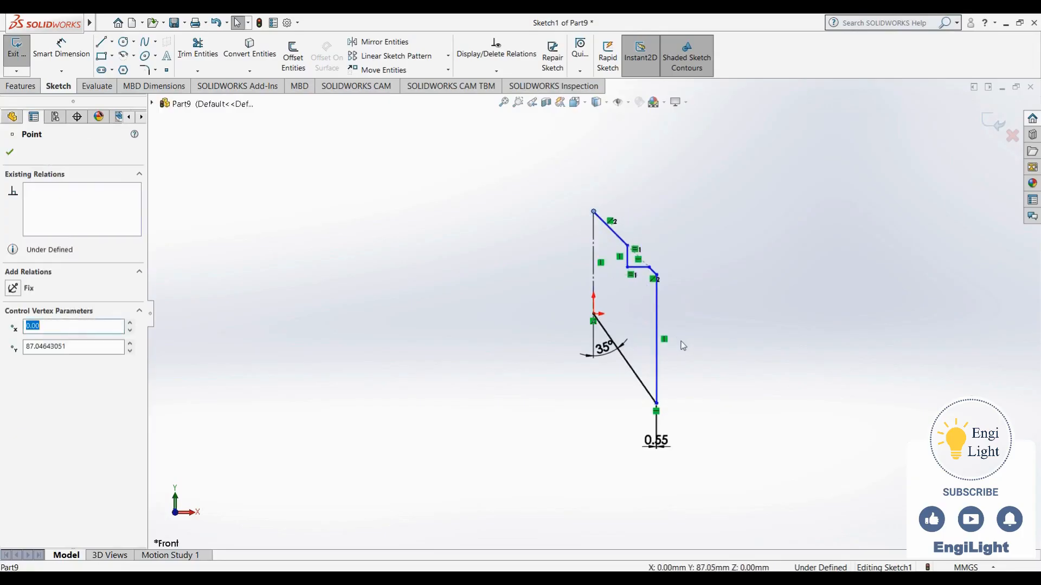
pyautogui.click(685, 399)
# - Set the bottom horizontal line's length dimension to 50 mm, and correct it to 35 mm
pyautogui.scroll(-8, 653, 407)
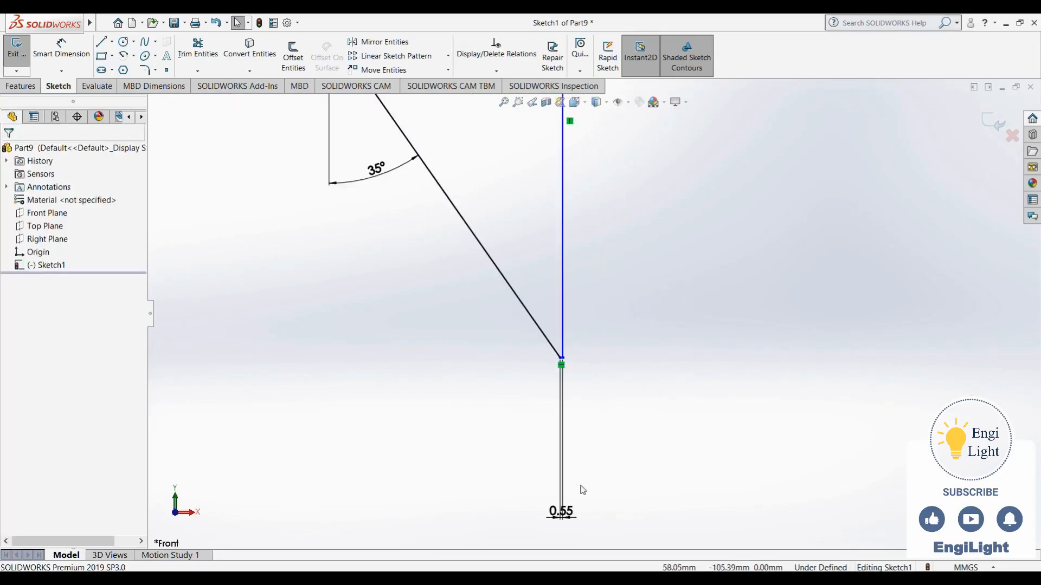
pyautogui.doubleClick(576, 514)
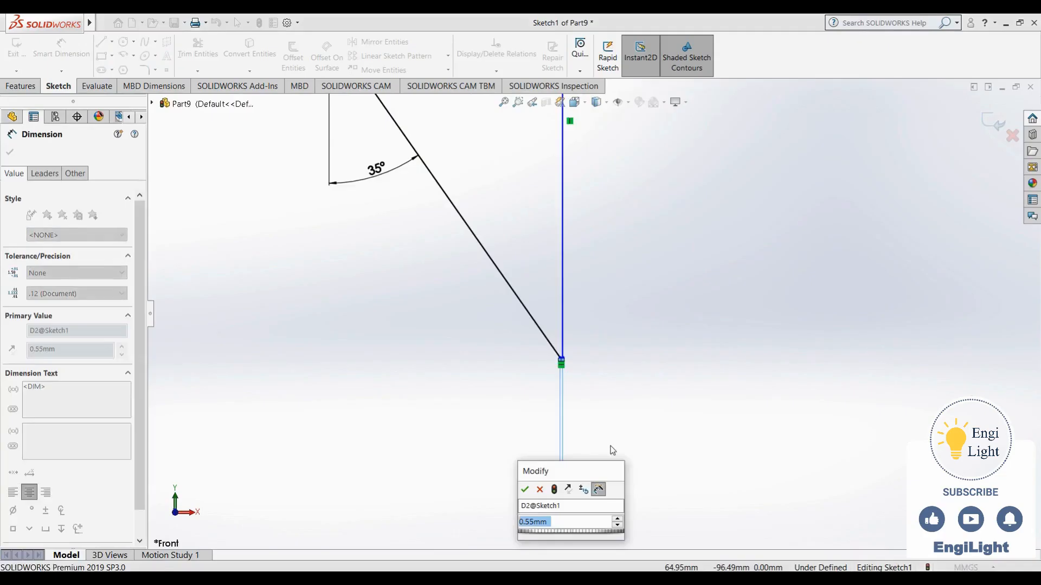
pyautogui.write('50')
pyautogui.press('Return')
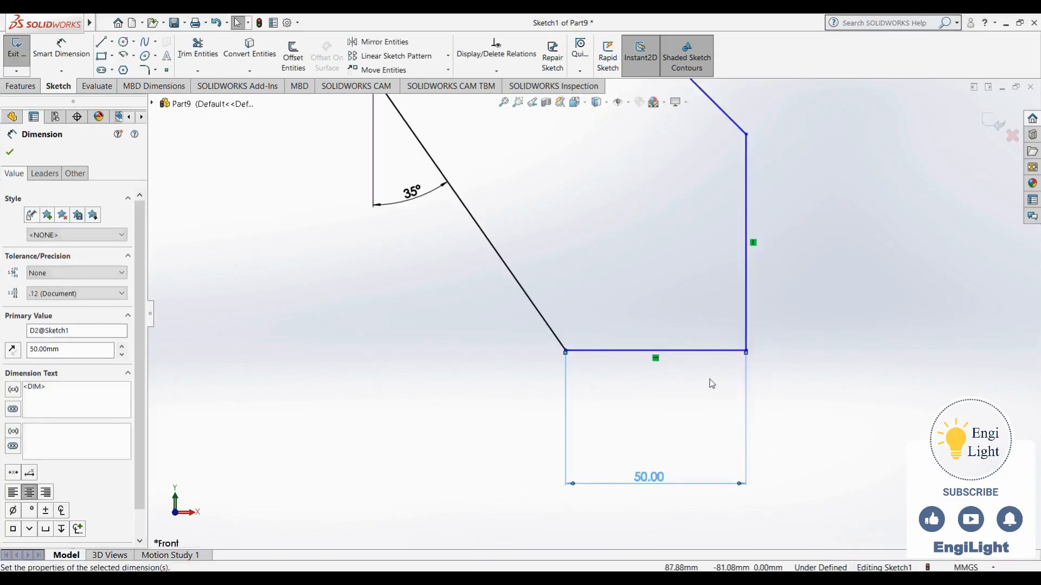
pyautogui.doubleClick(633, 426)
pyautogui.write('35')
pyautogui.press('Return')
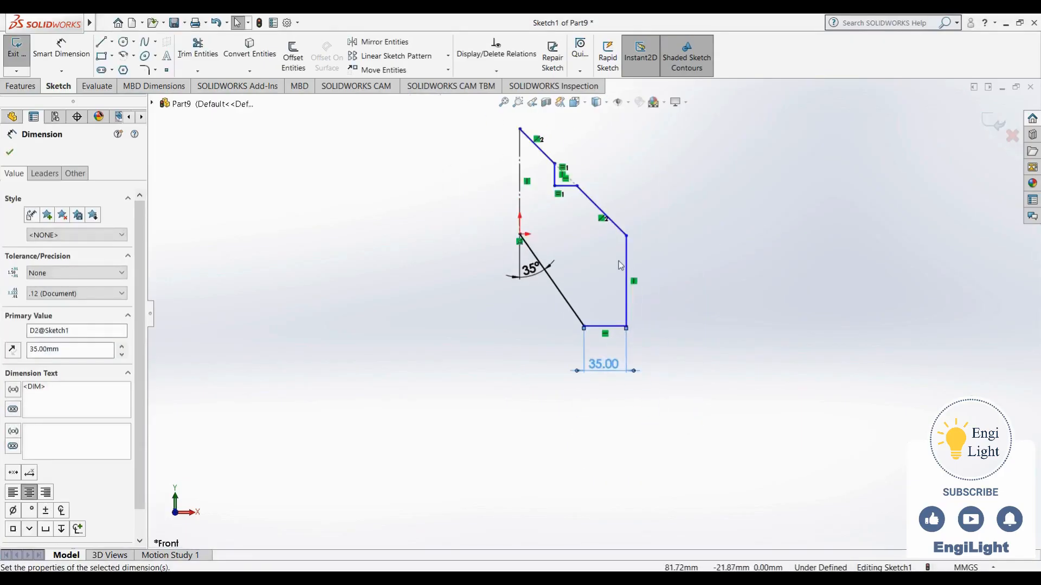
# - Dimension the outer vertical line's length as 50 mm
pyautogui.press('Escape')
pyautogui.click(62, 48)
pyautogui.click(626, 277)
pyautogui.click(686, 284)
pyautogui.write('50')
pyautogui.press('Return')
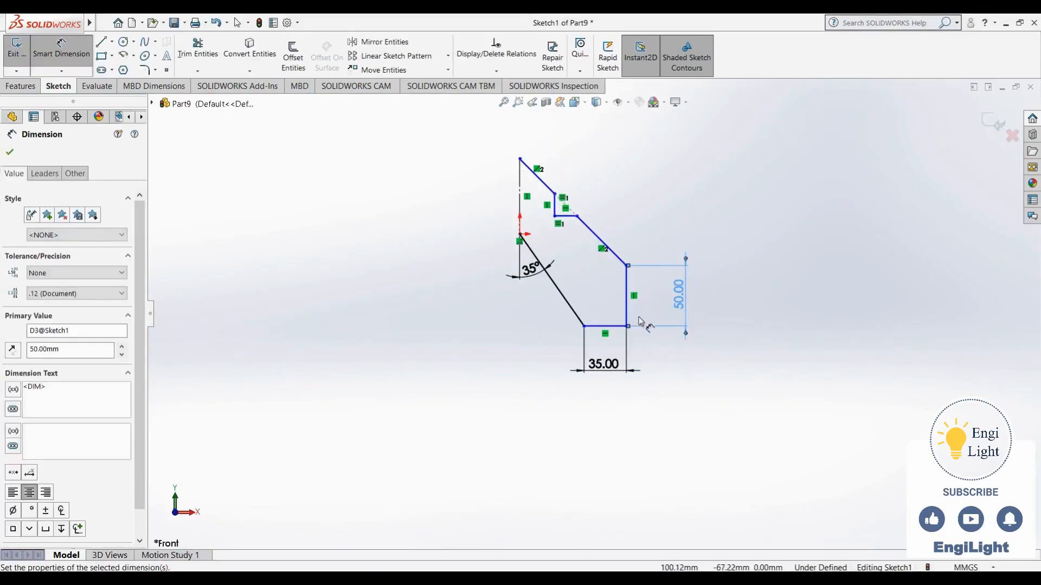
# - Dimension the overall height from the bottom horizontal line to the apex as 100 mm
pyautogui.click(610, 326)
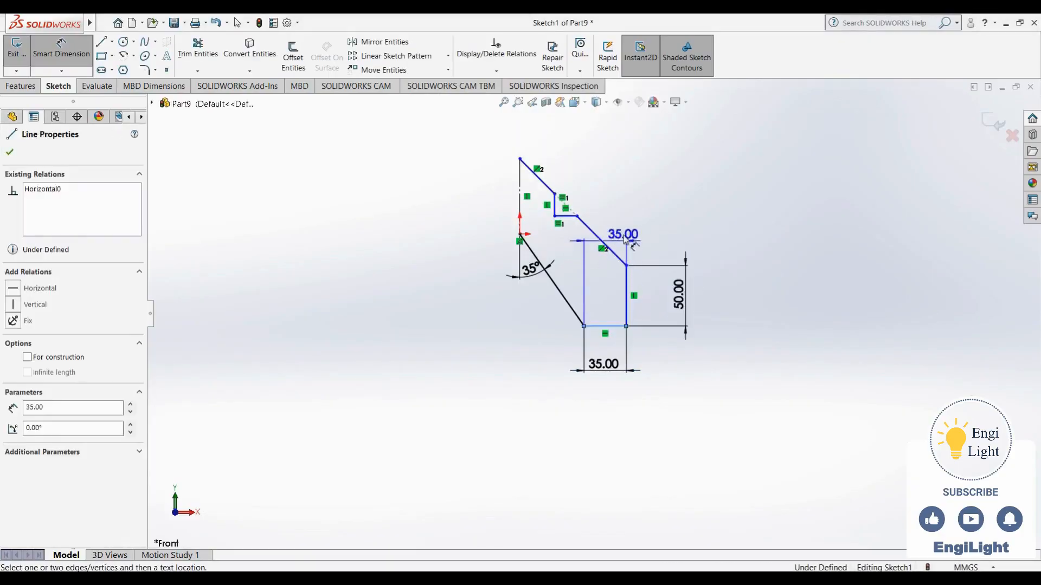
pyautogui.click(520, 159)
pyautogui.click(747, 223)
pyautogui.write('100')
pyautogui.press('Return')
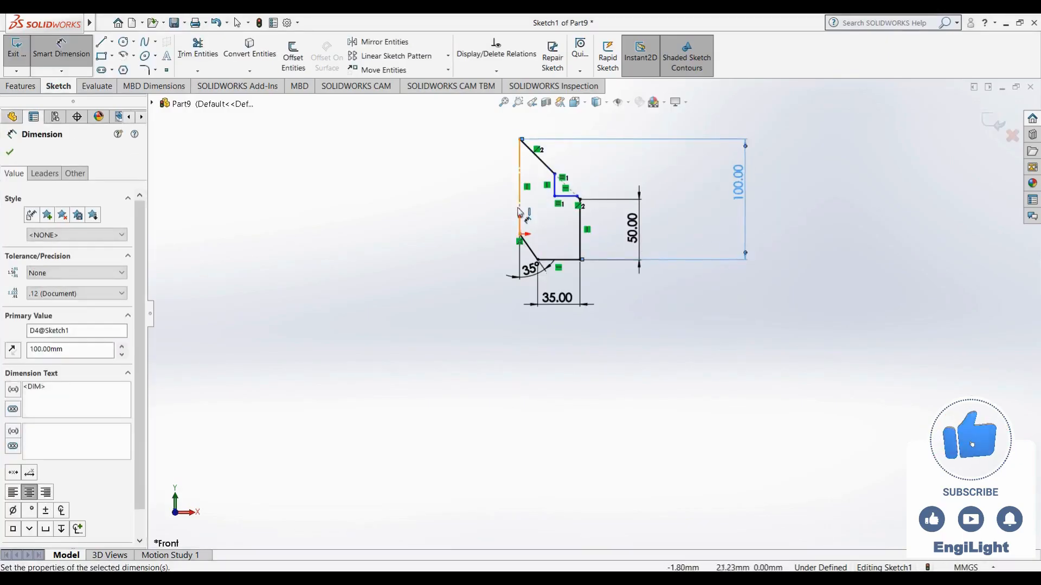
pyautogui.scroll(-3, 520, 214)
pyautogui.press('Escape')
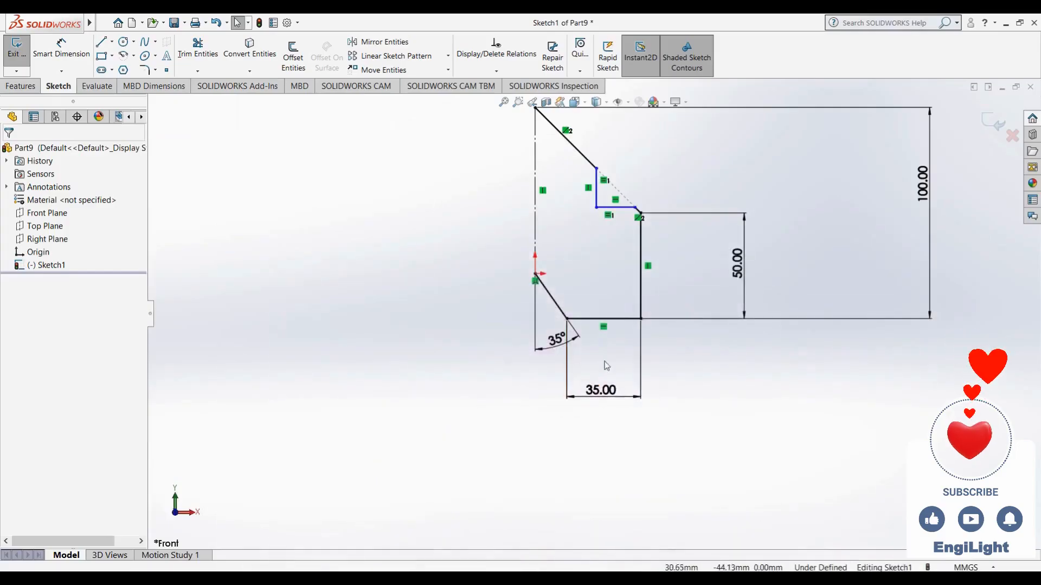
# - Dimension the short horizontal line of the upper step as 15 mm
pyautogui.moveTo(603, 270); pyautogui.dragTo(627, 206, button='right')
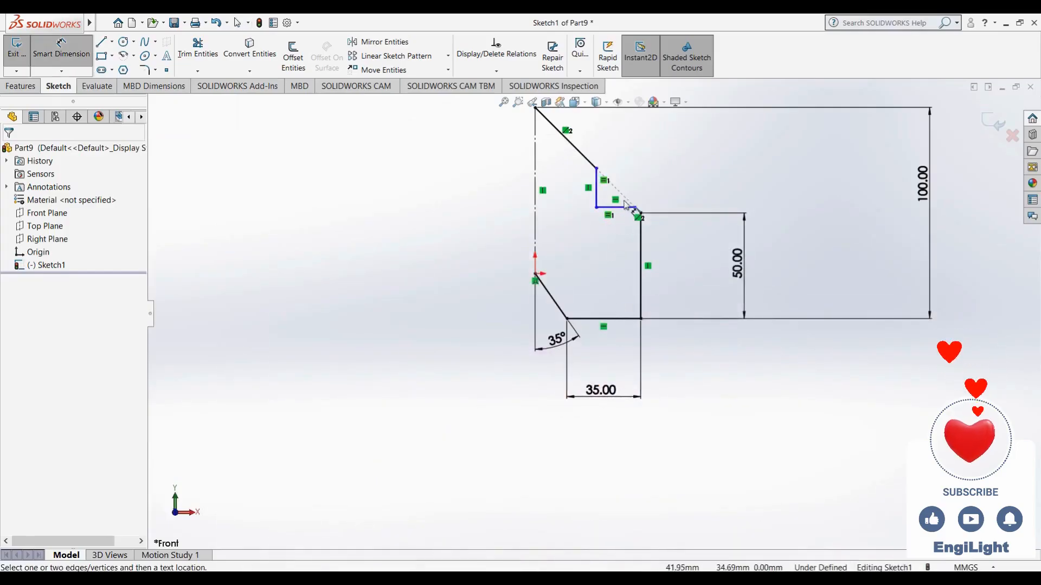
pyautogui.click(624, 208)
pyautogui.click(644, 155)
pyautogui.write('15')
pyautogui.press('Return')
pyautogui.press('Escape')
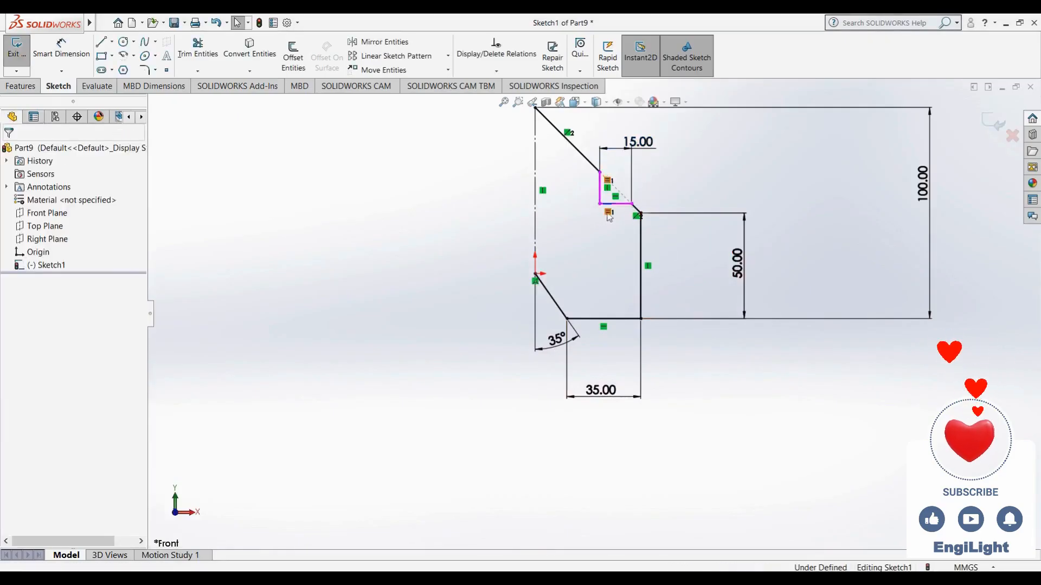
# - Slide the step's corners up along the sloped edge, closer to midway between the apex and the outer vertical line
pyautogui.moveTo(632, 205); pyautogui.dragTo(611, 184)
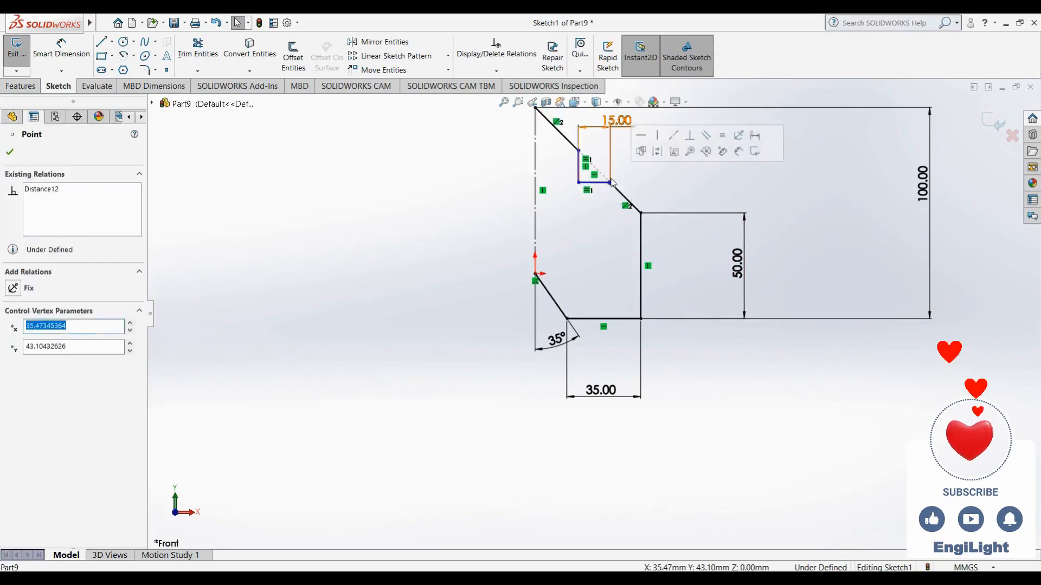
pyautogui.click(579, 195)
pyautogui.moveTo(579, 187)
pyautogui.mouseDown()
pyautogui.moveTo(579, 205)
pyautogui.moveTo(570, 196)
pyautogui.mouseUp()
pyautogui.click(575, 232)
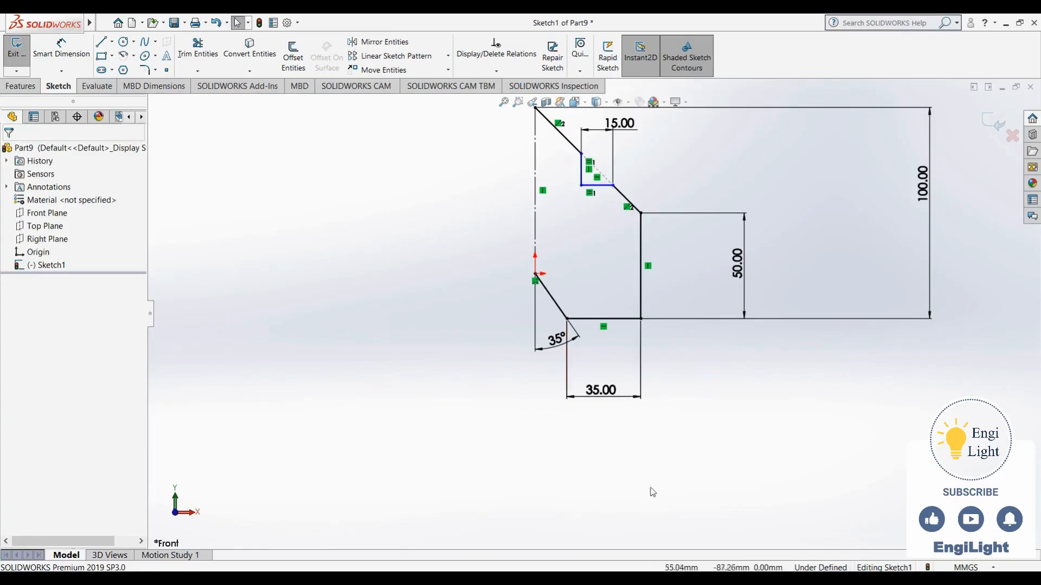
# - Check the profile against the reference drawing 07.JPG and make its two collinear sloped lines equal in length
pyautogui.click(626, 579)
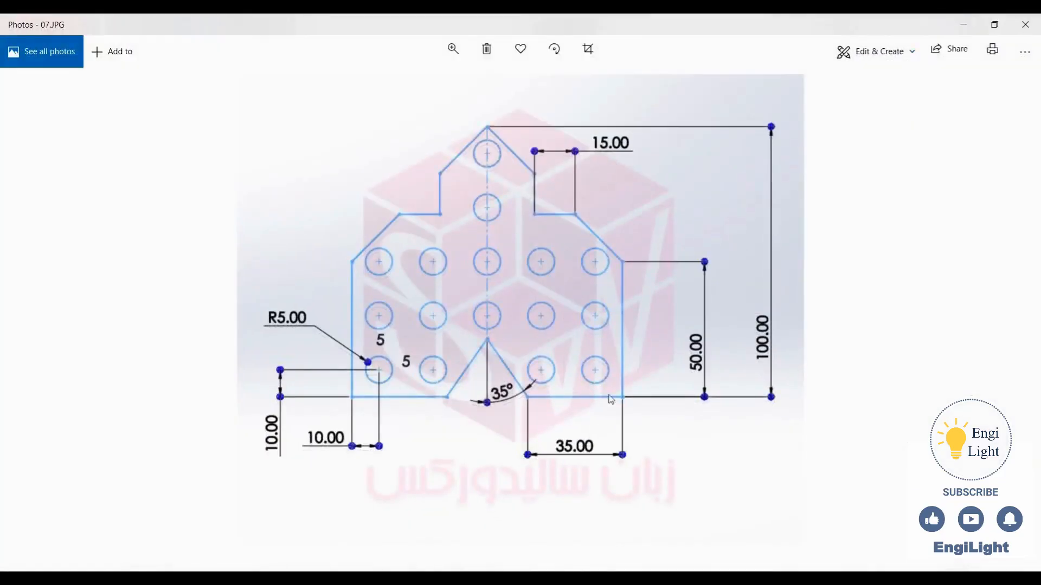
pyautogui.click(622, 578)
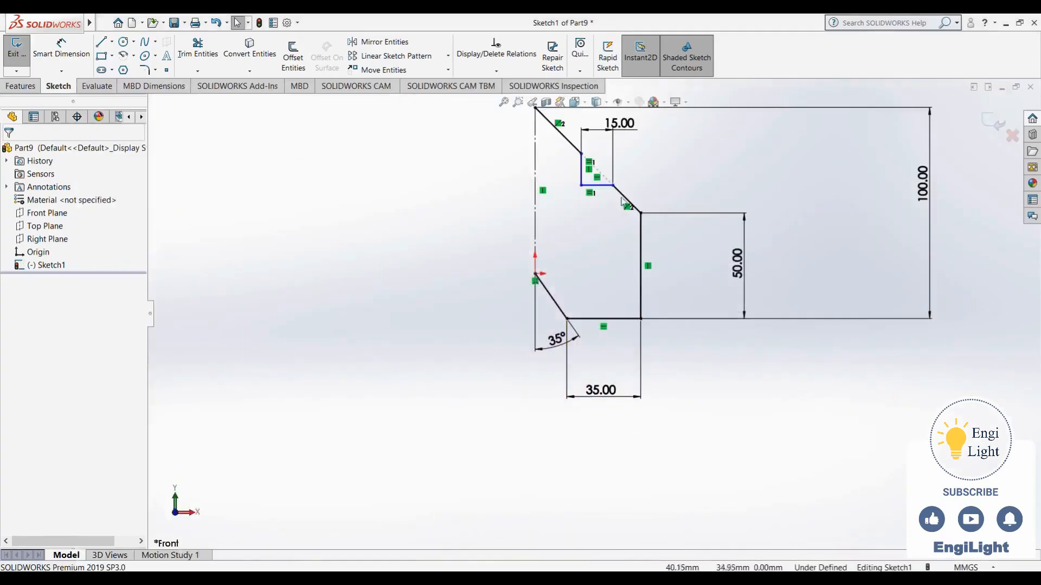
pyautogui.click(620, 192)
pyautogui.keyDown('ctrl'); pyautogui.click(567, 139); pyautogui.keyUp('ctrl')
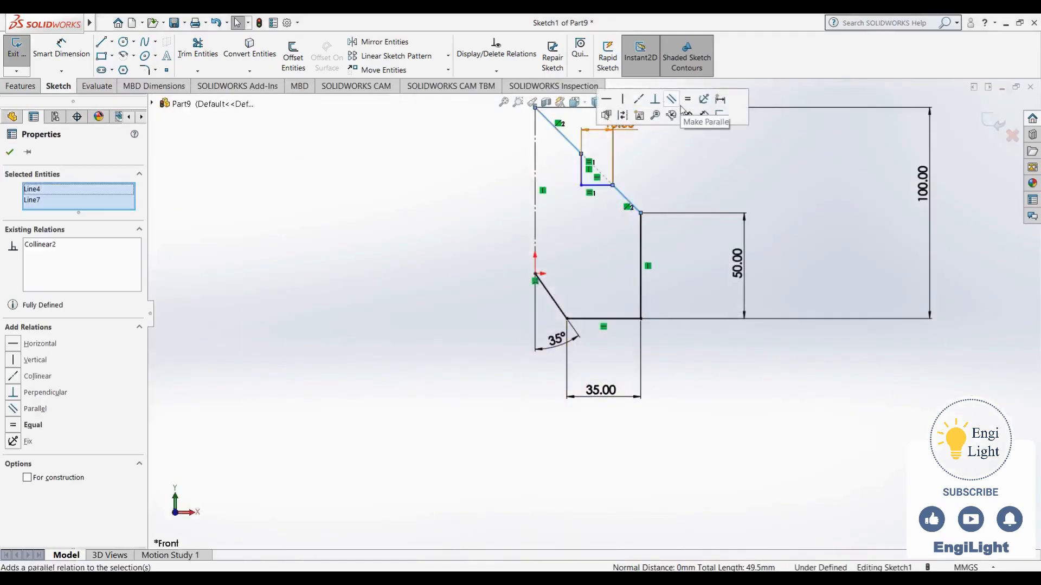
pyautogui.click(687, 102)
pyautogui.scroll(2, 620, 188)
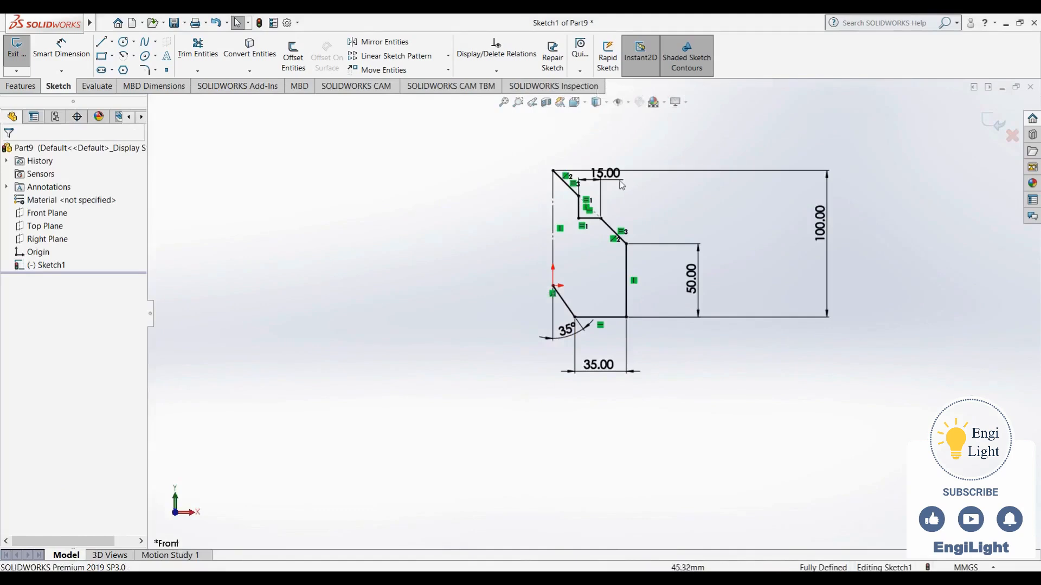
# - Reposition the 15 mm dimension closer to the step and the 100 mm dimension closer to the profile
pyautogui.click(622, 191)
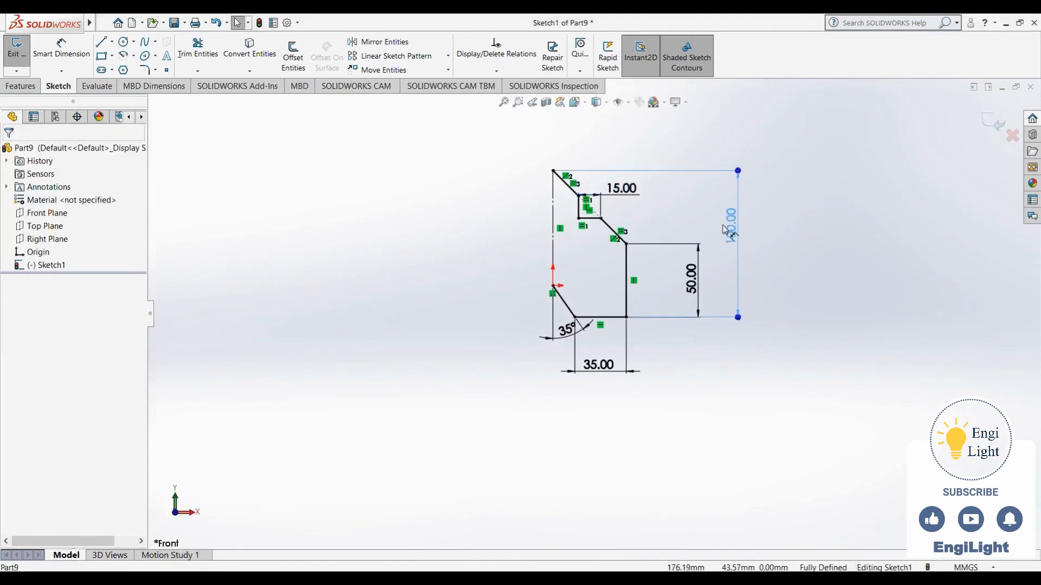
pyautogui.click(715, 227)
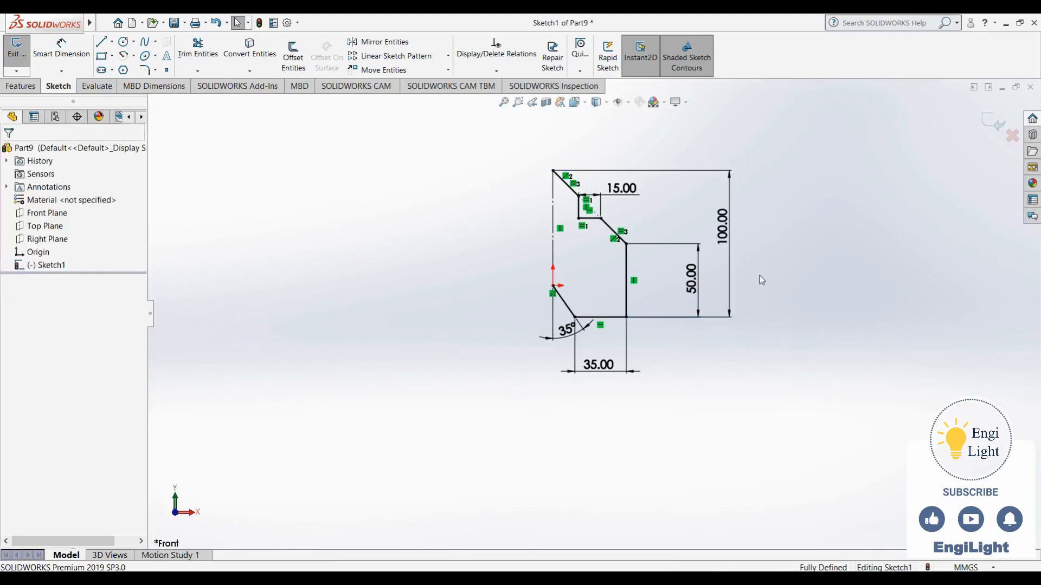
pyautogui.scroll(3, 538, 245)
pyautogui.scroll(-3, 568, 222)
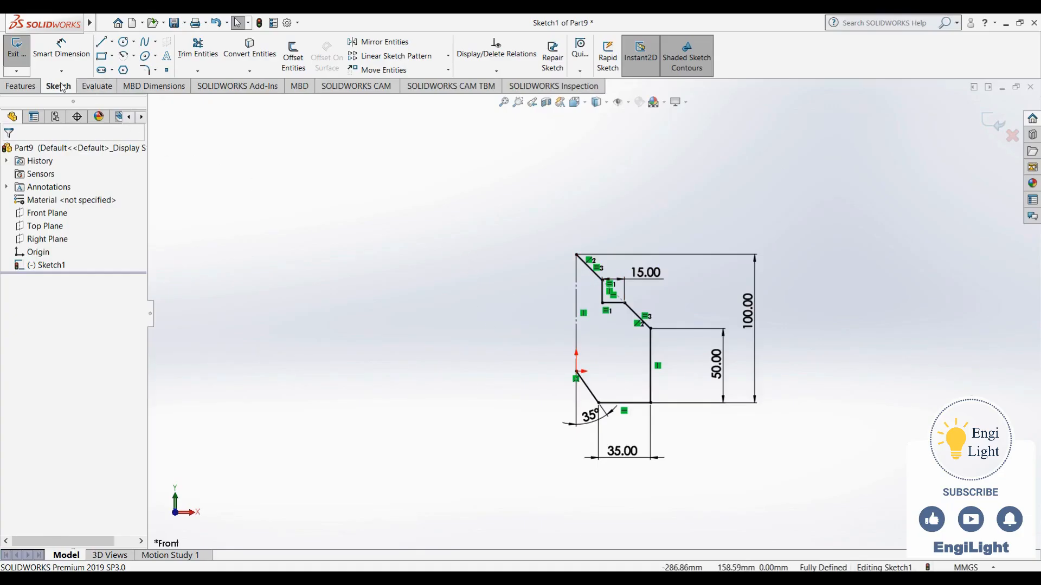
# - Mirror the seven individually selected profile lines about the vertical centerline, keeping the originals
pyautogui.click(367, 47)
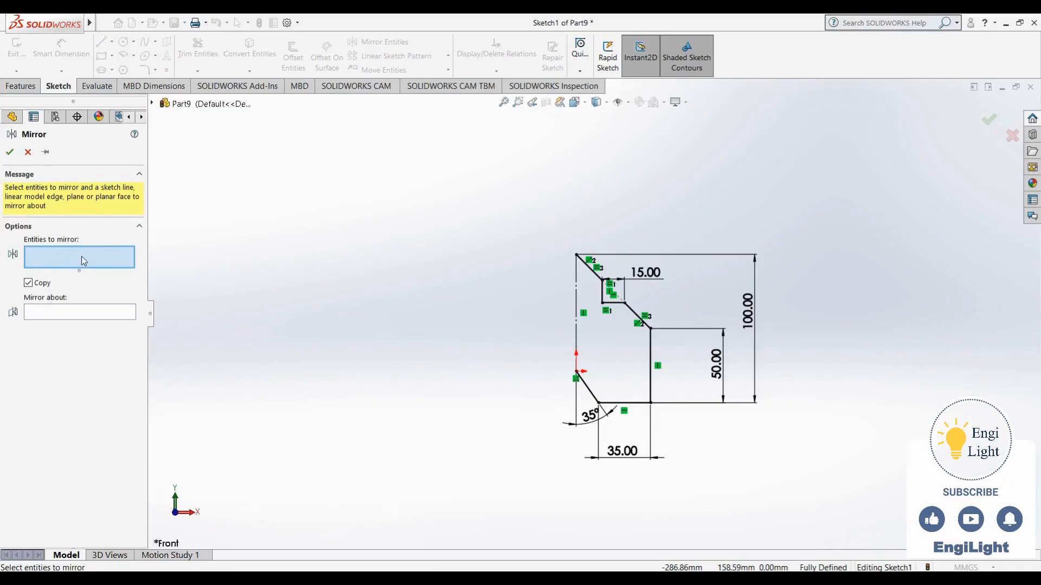
pyautogui.click(588, 387)
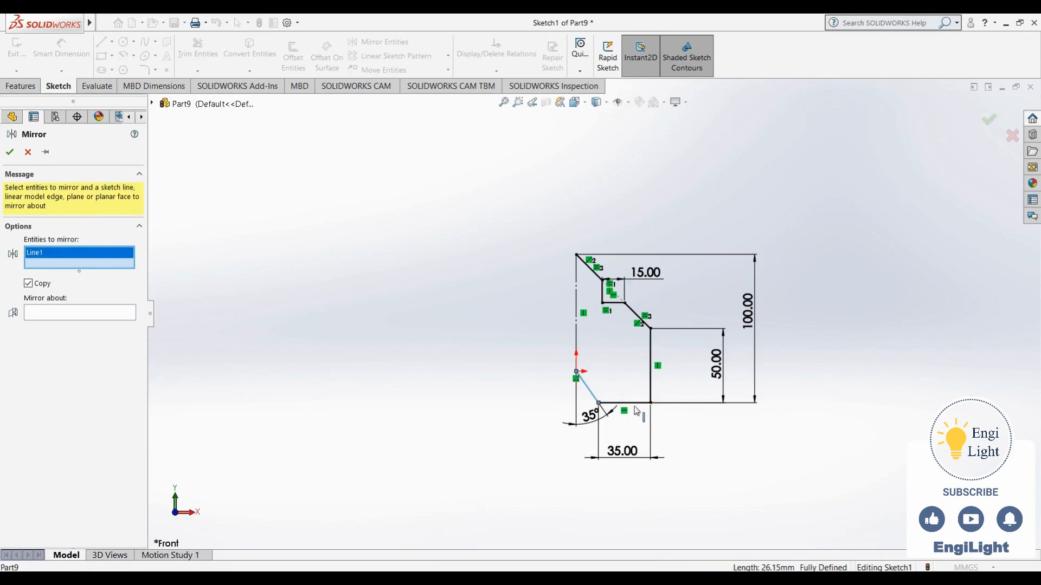
pyautogui.click(635, 404)
pyautogui.click(651, 379)
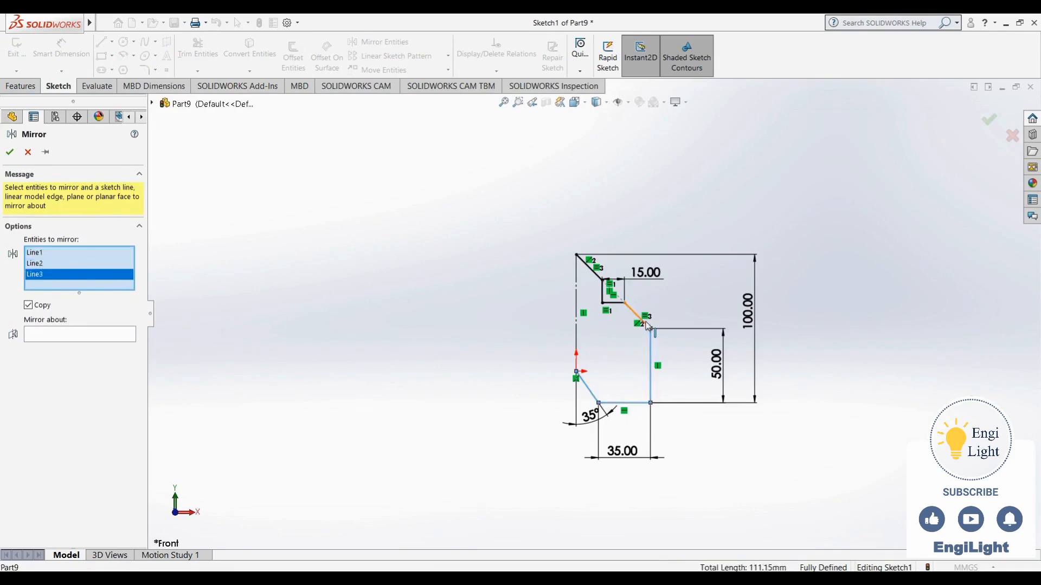
pyautogui.click(646, 325)
pyautogui.click(614, 302)
pyautogui.click(602, 292)
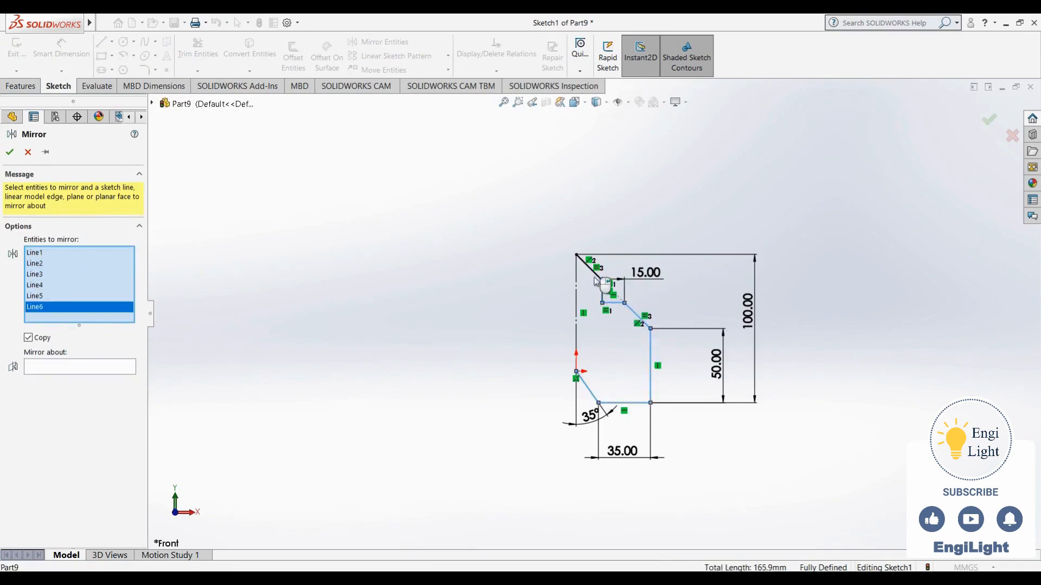
pyautogui.click(594, 274)
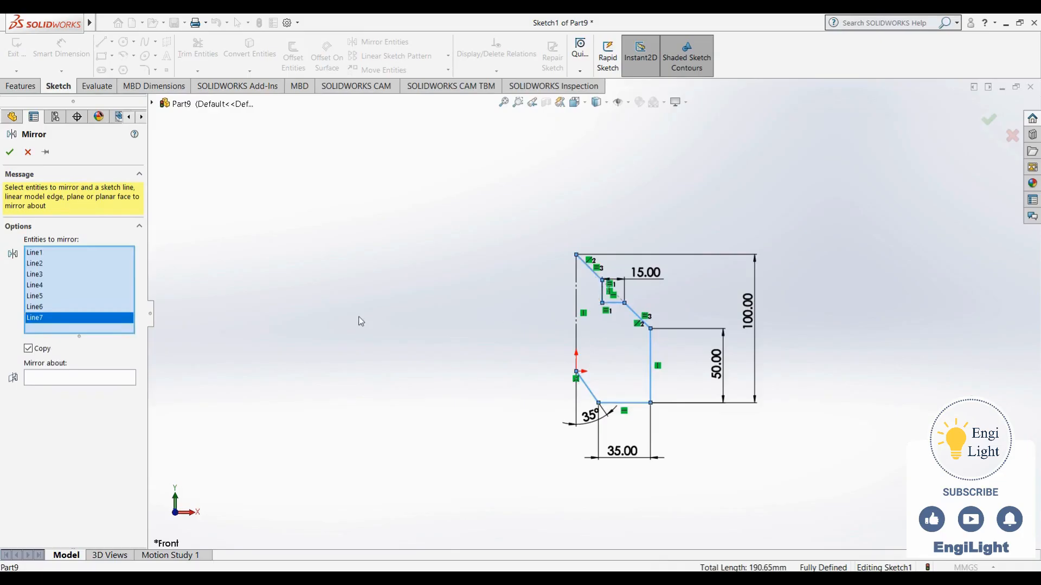
pyautogui.click(37, 384)
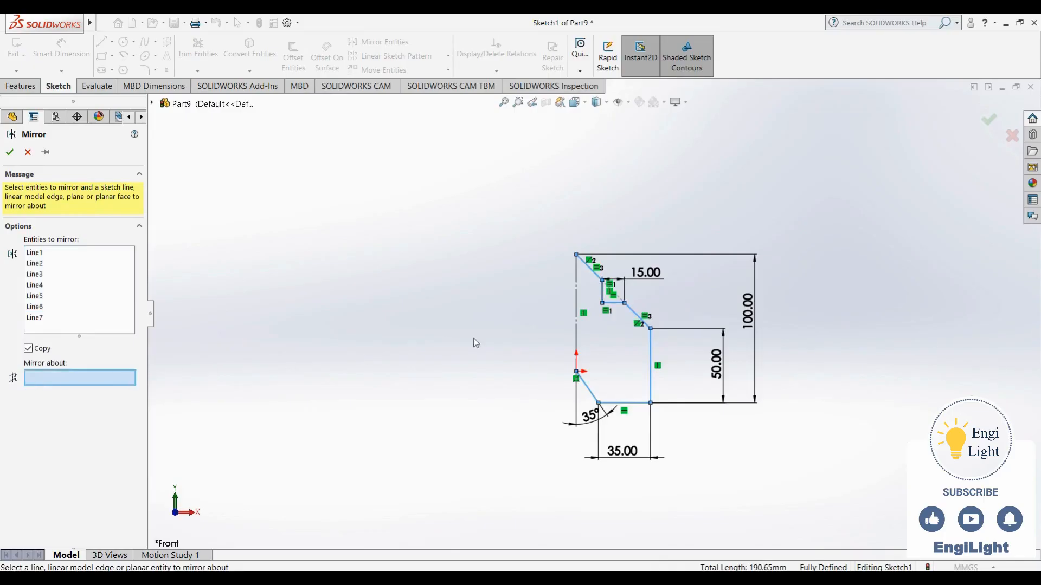
pyautogui.click(577, 329)
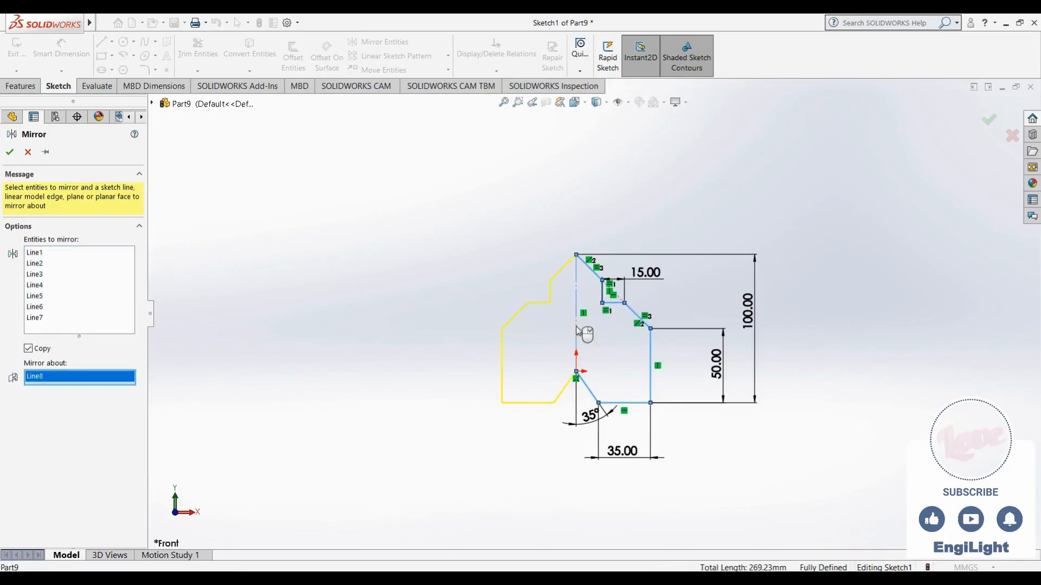
pyautogui.click(9, 152)
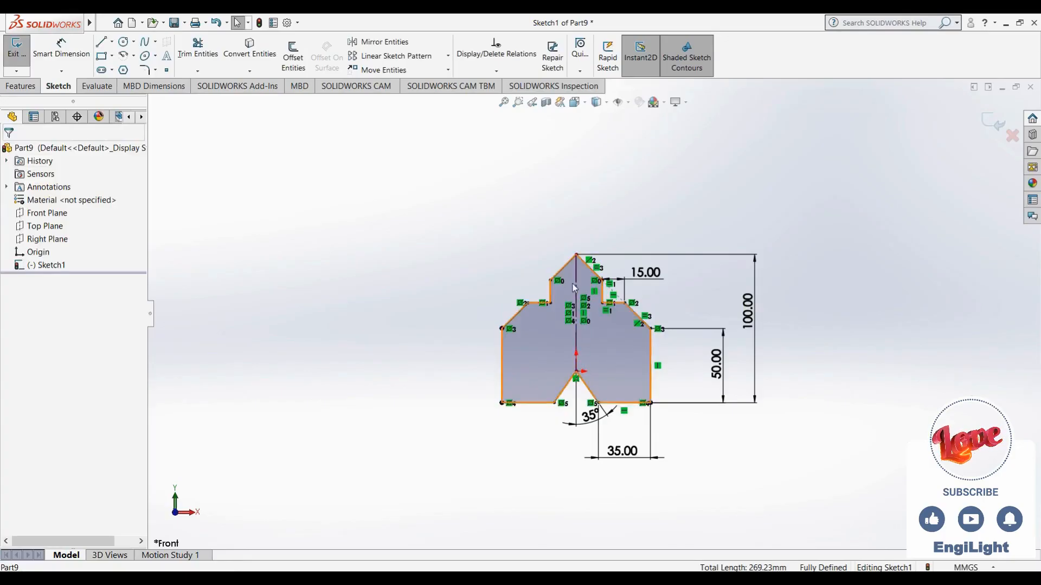
# - Undo the mirroring of the half profile
pyautogui.scroll(-6, 564, 300)
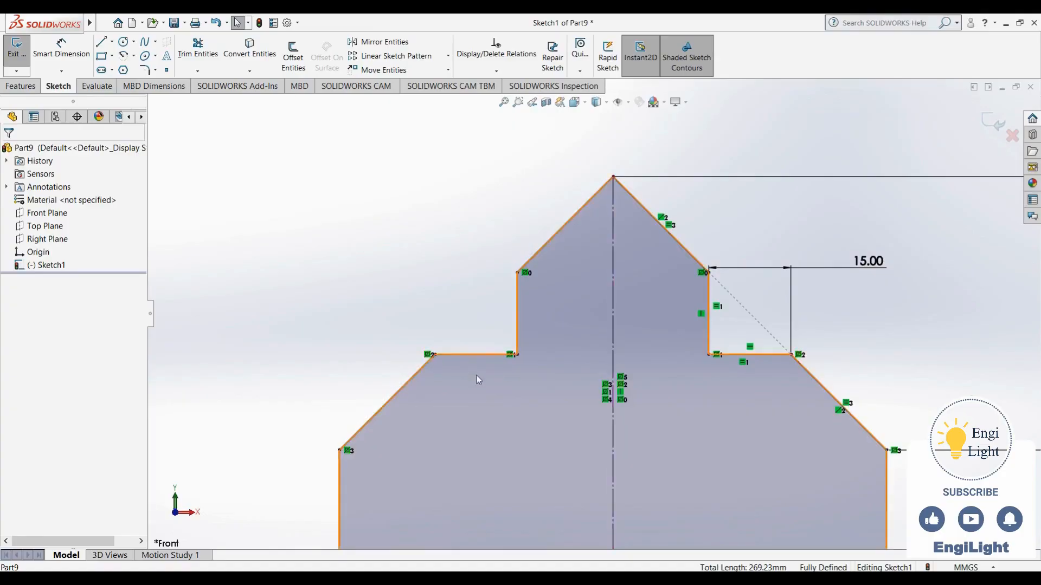
pyautogui.press('z')
pyautogui.press('z')
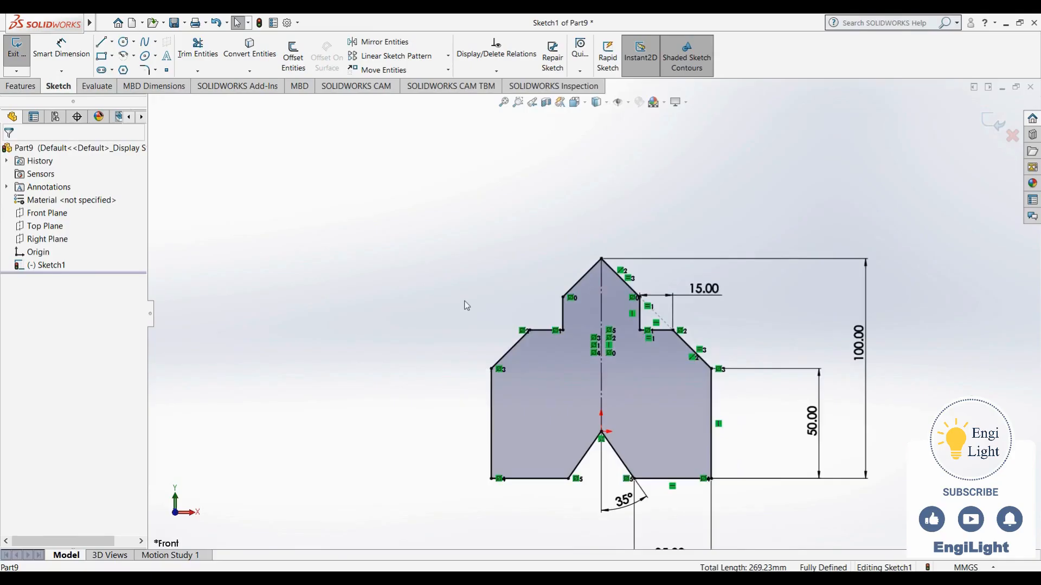
pyautogui.hotkey('ctrl', 'z')
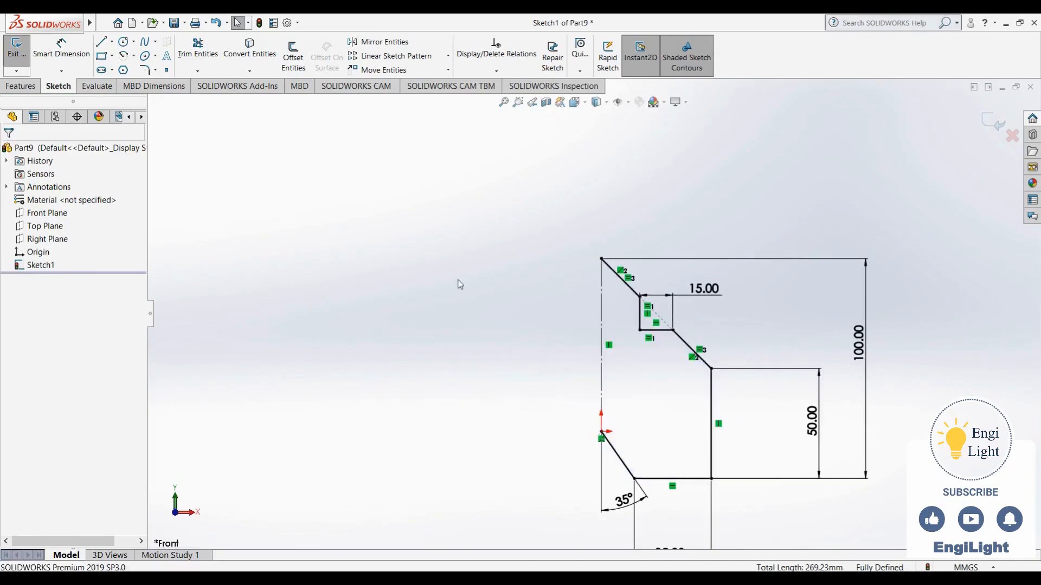
pyautogui.press('z')
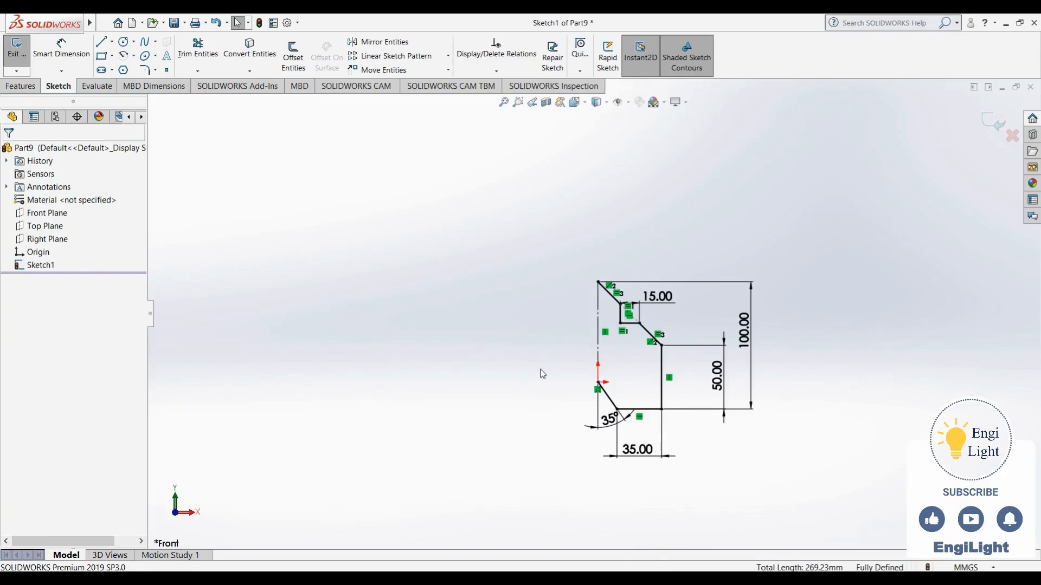
# - Select the entire half-profile sketch and mirror it about its vertical centerline in one operation
pyautogui.hotkey('ctrl', 'a')
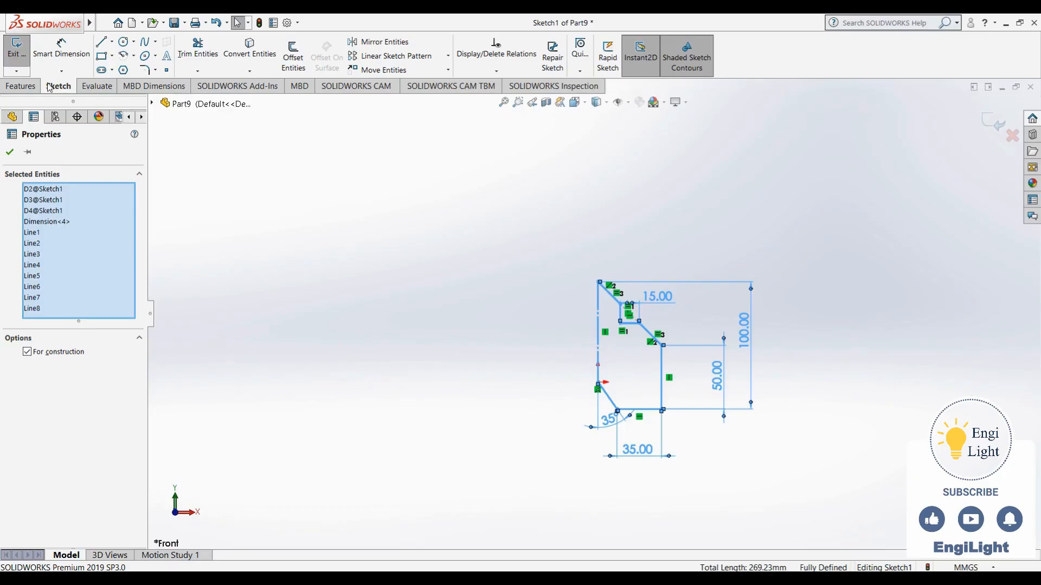
pyautogui.click(407, 44)
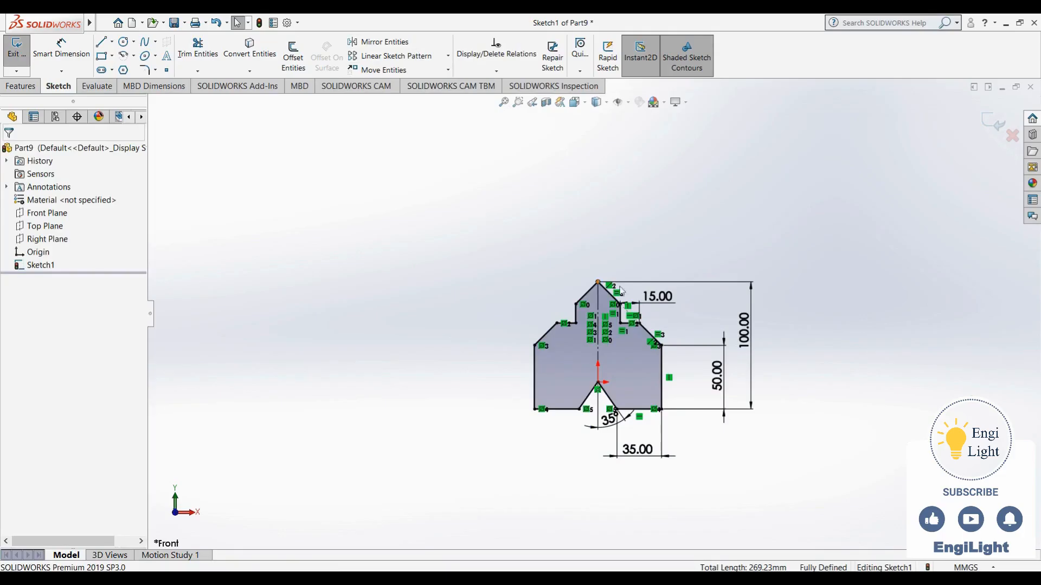
# - Hide the sketch relation symbols on the mirrored profile
pyautogui.scroll(-2, 664, 362)
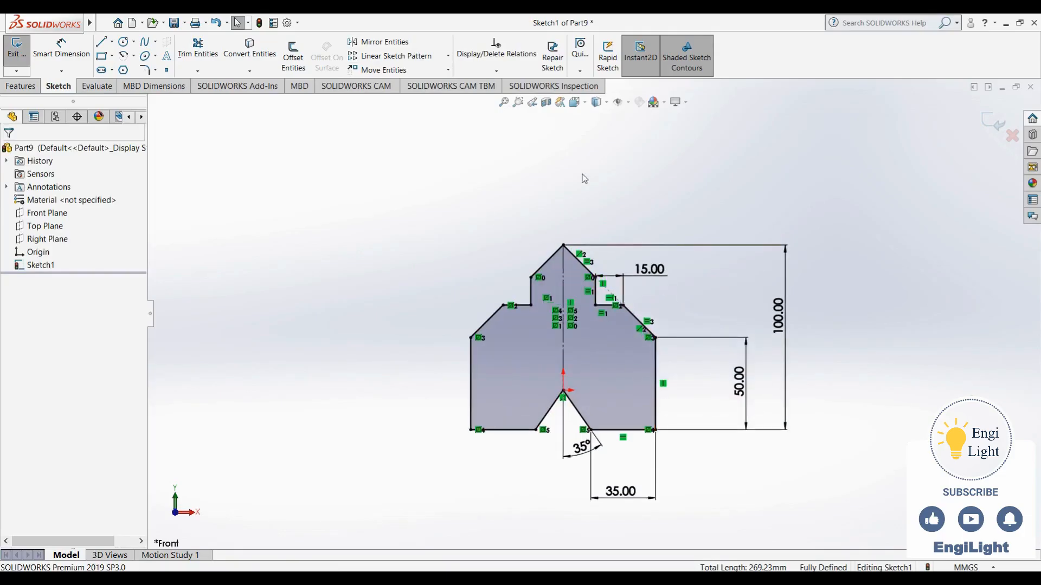
pyautogui.click(627, 102)
pyautogui.click(618, 223)
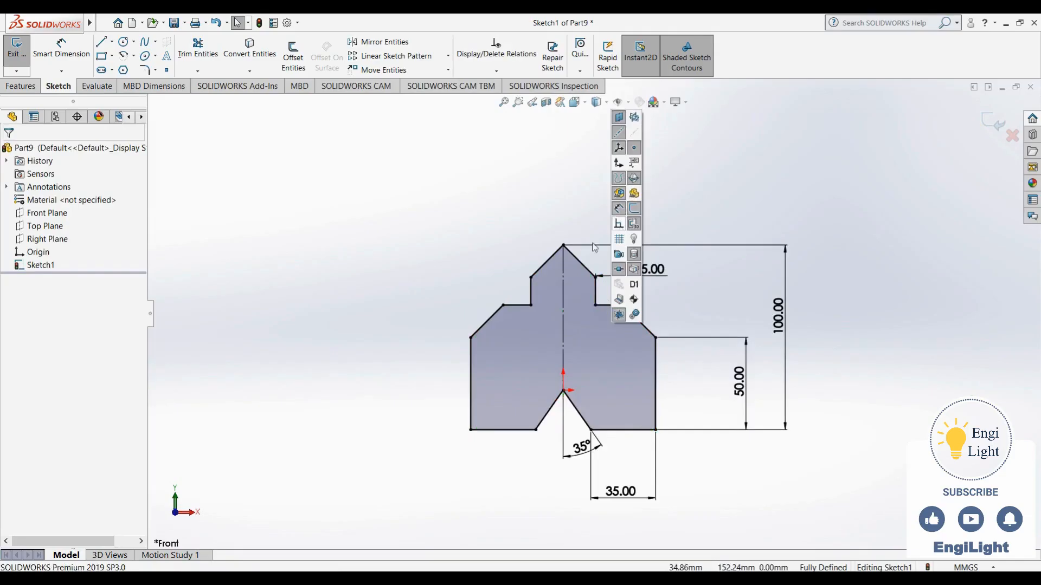